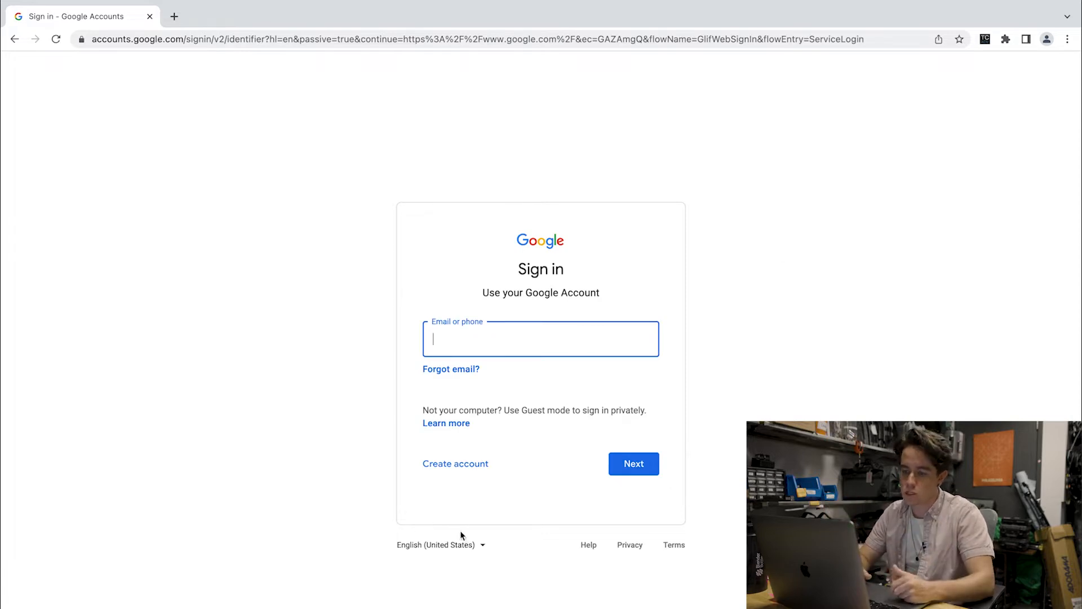
- Start a Google account for personal use and enter the first and last name
click(453, 466)
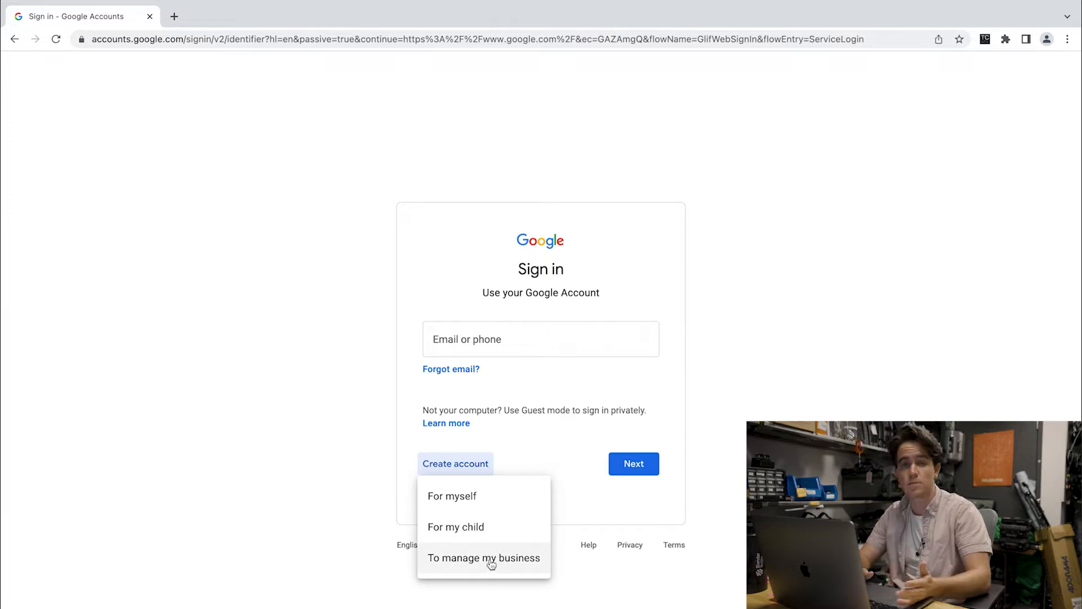
click(462, 509)
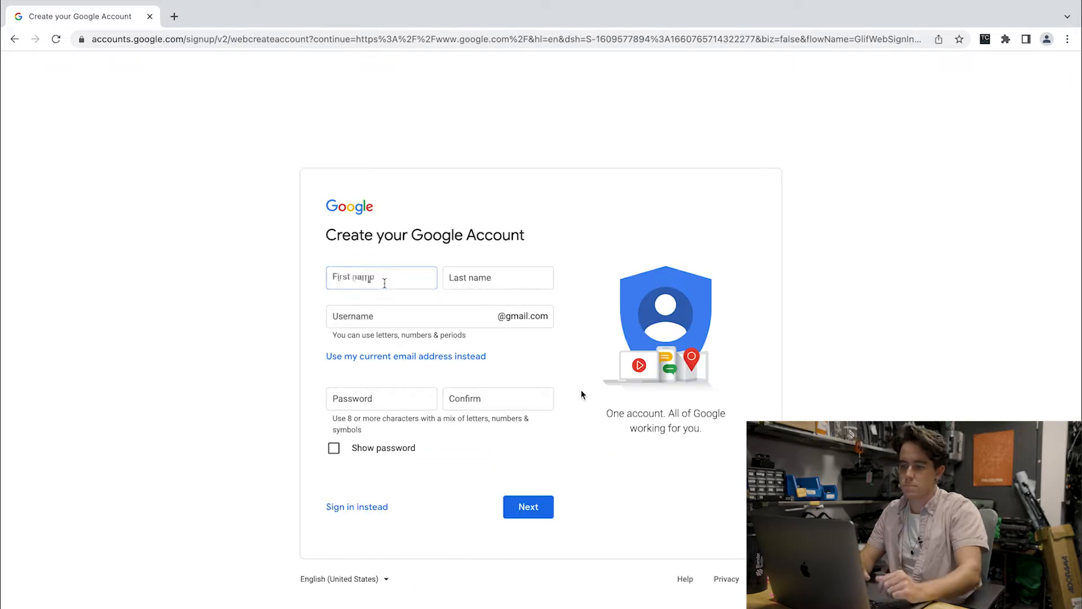
click(357, 275)
text(Ryan)
click(467, 278)
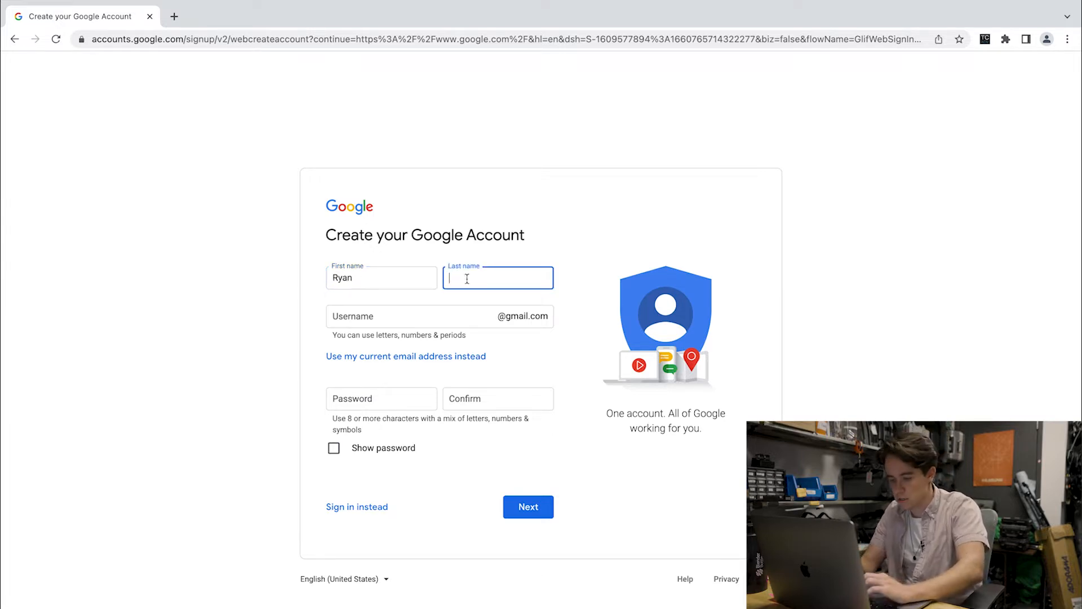
text(PHillyCAM)
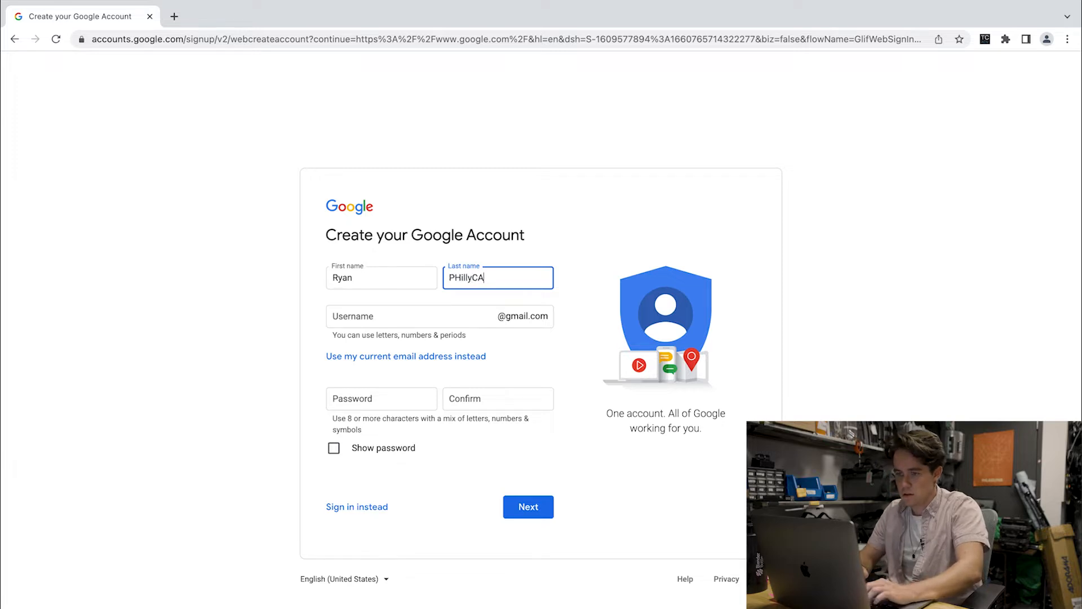
click(460, 277)
key(BackSpace)
text(h)
- Choose the new Gmail username, enter and confirm the password, and continue
click(448, 311)
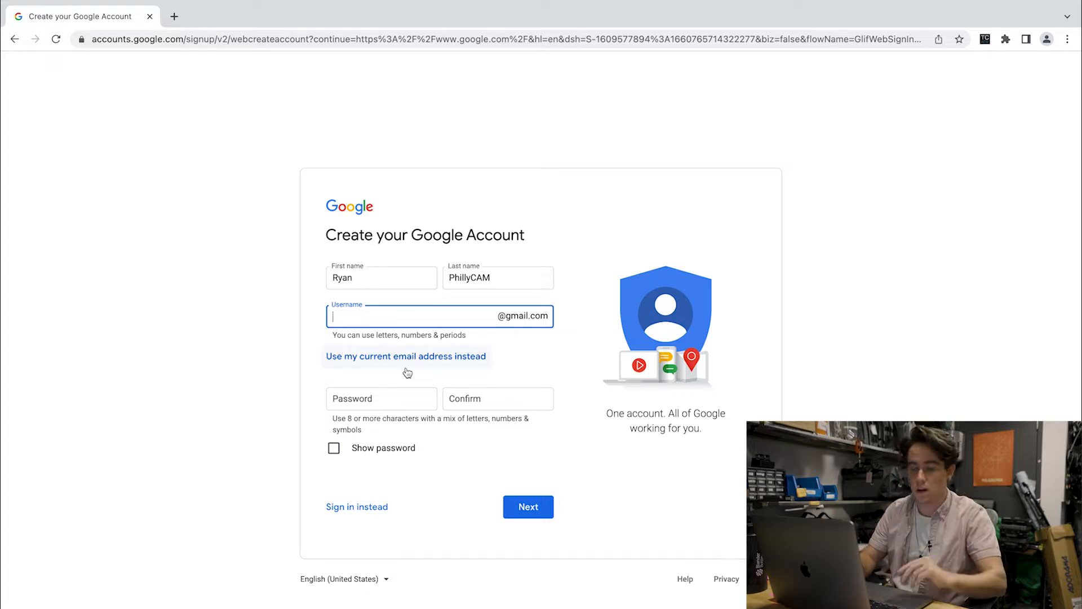
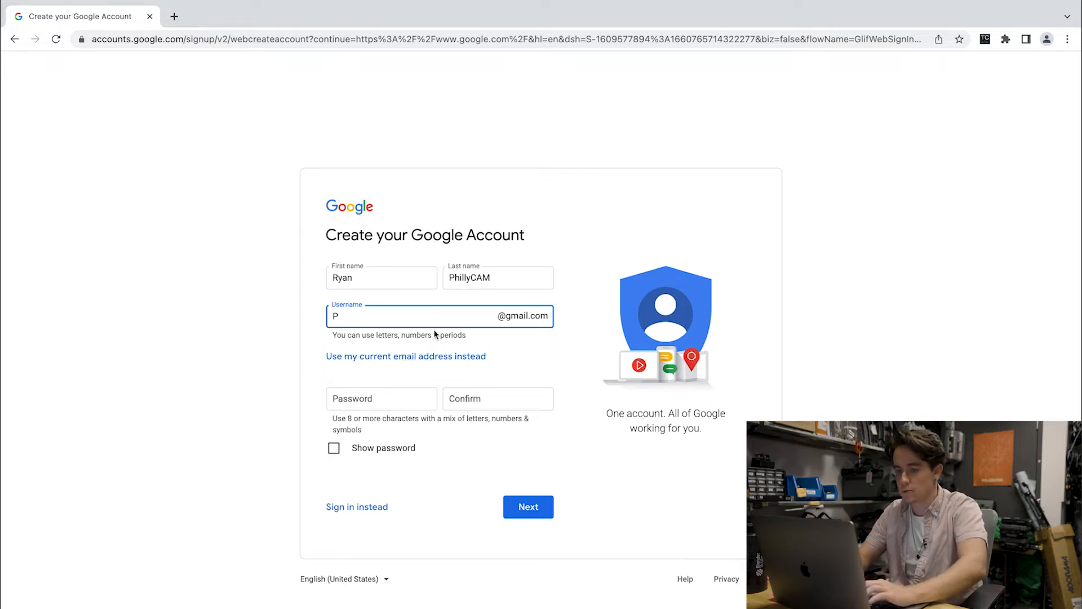
click(409, 399)
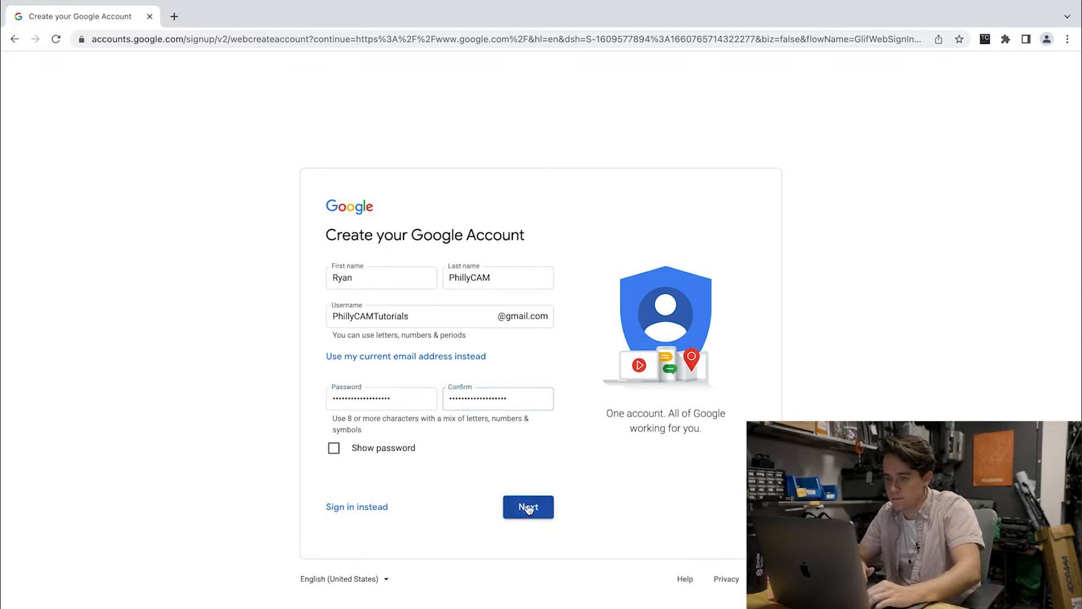
click(528, 508)
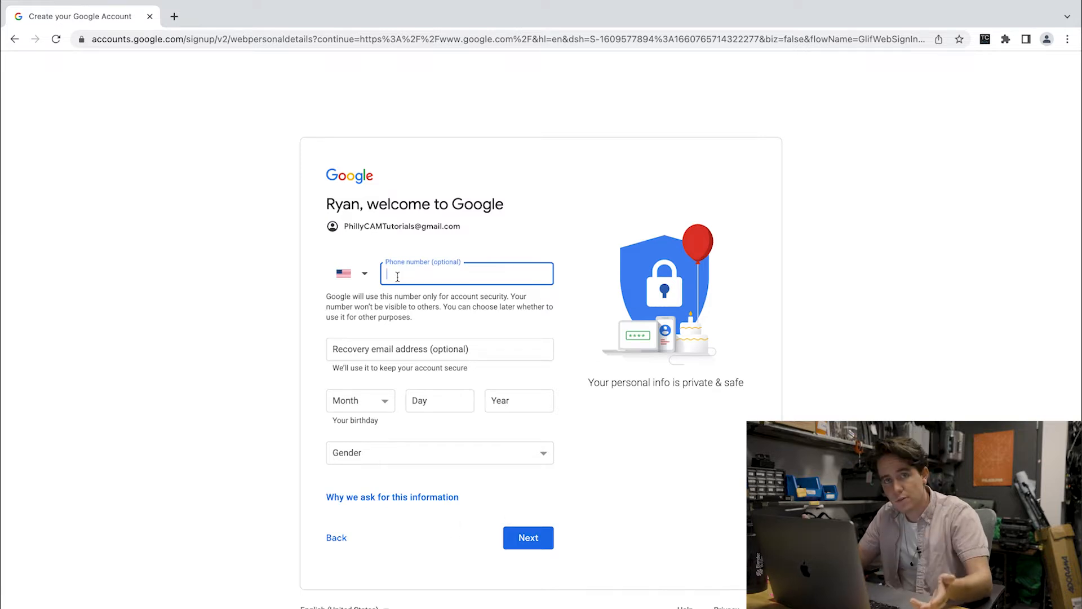
- Enter a 20 December 1999 birthday and Male gender, then continue
click(375, 352)
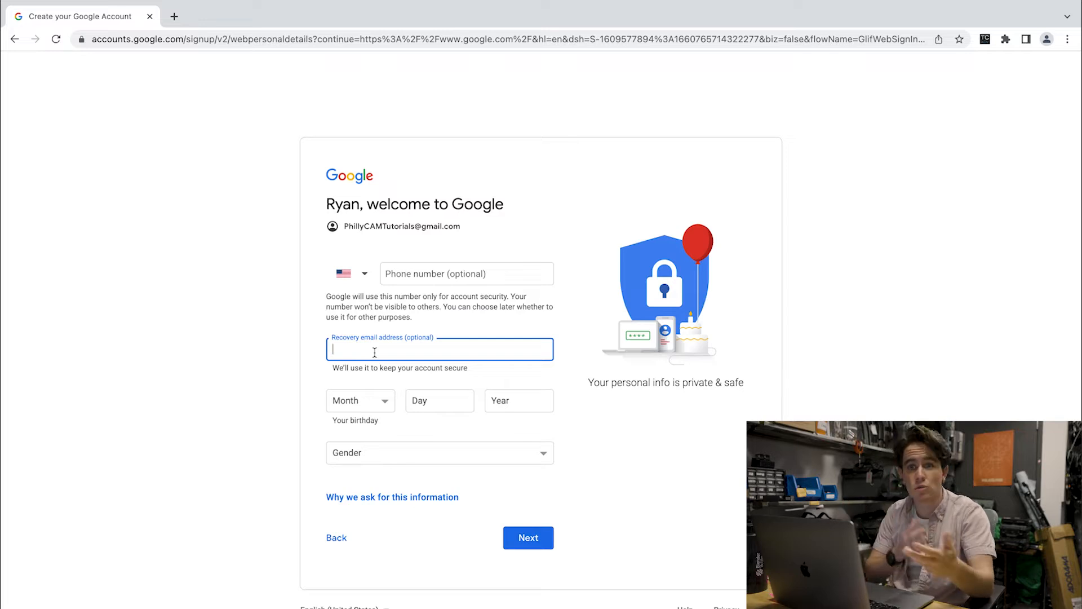
click(372, 406)
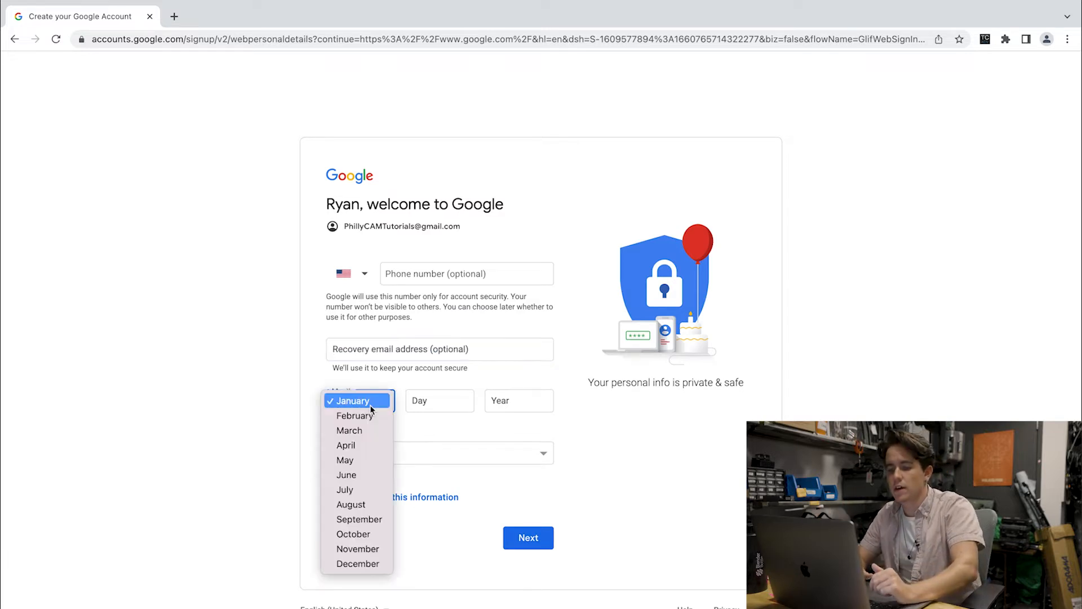
click(364, 563)
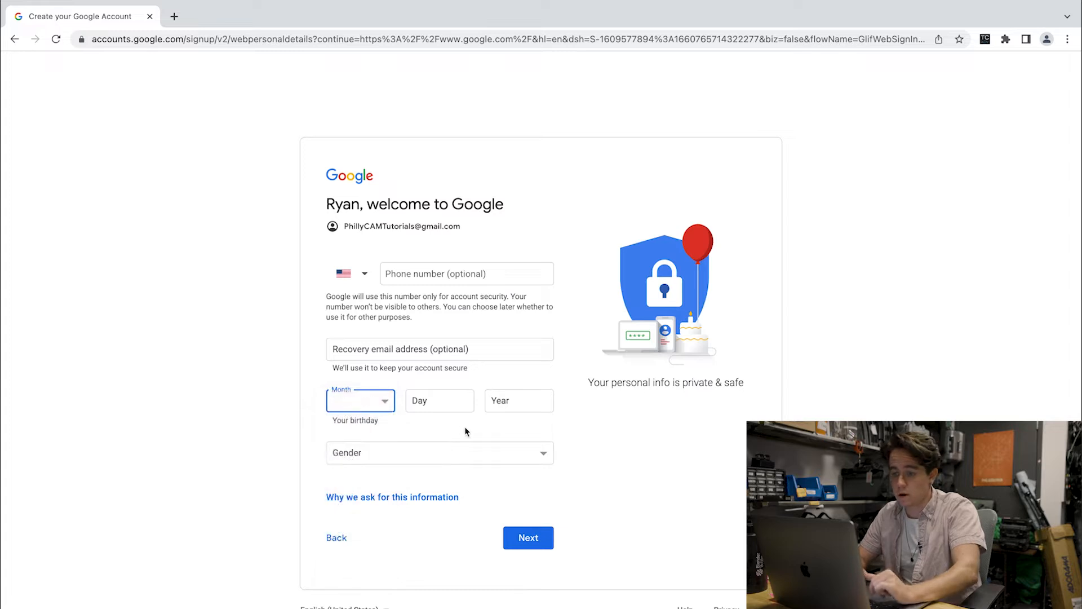
click(439, 404)
text(20)
key(Tab)
text(1999)
click(490, 454)
click(466, 470)
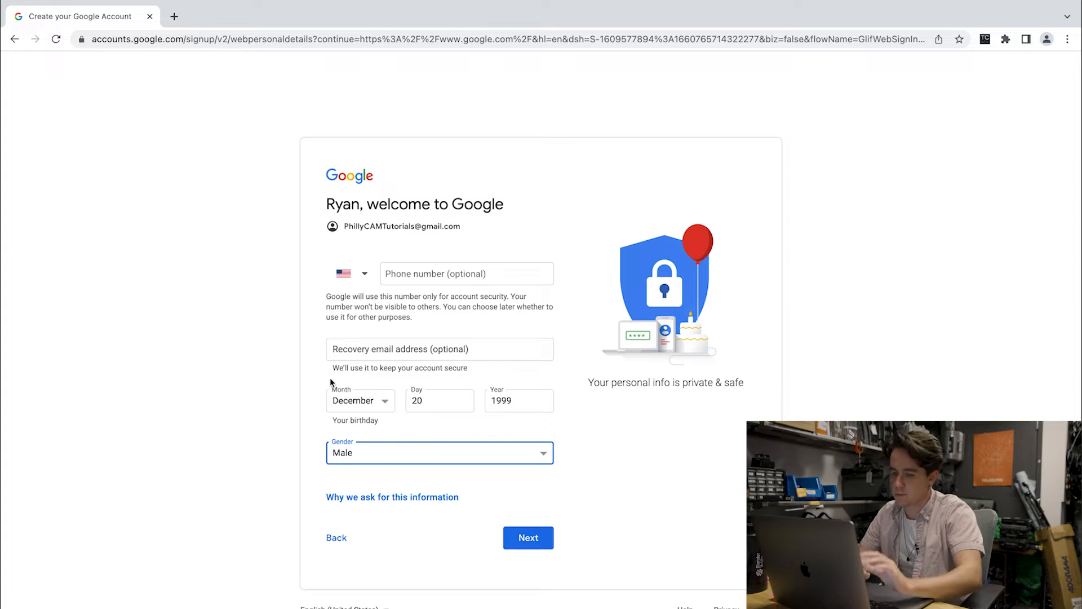
click(516, 545)
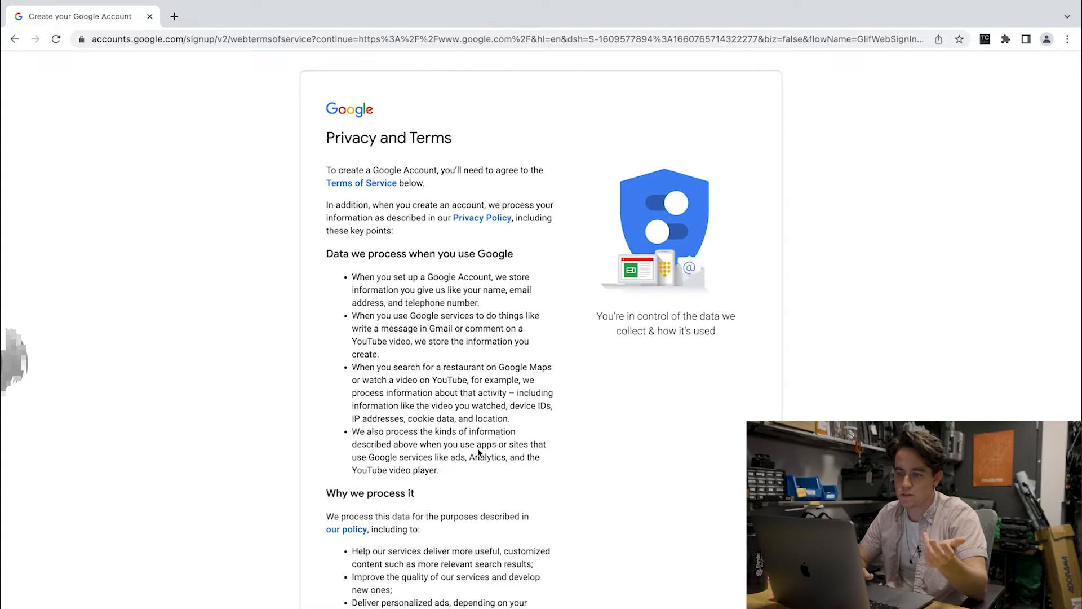
- Scroll through the Privacy and Terms page and agree to it
scroll(488, 451, down, 2)
scroll(489, 452, down, 8)
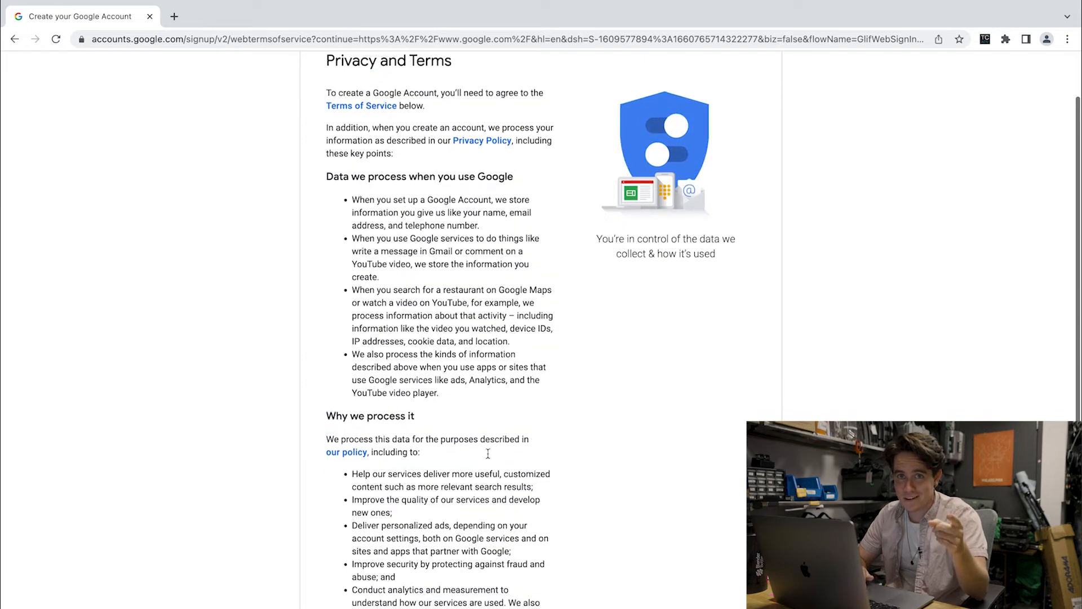
click(530, 578)
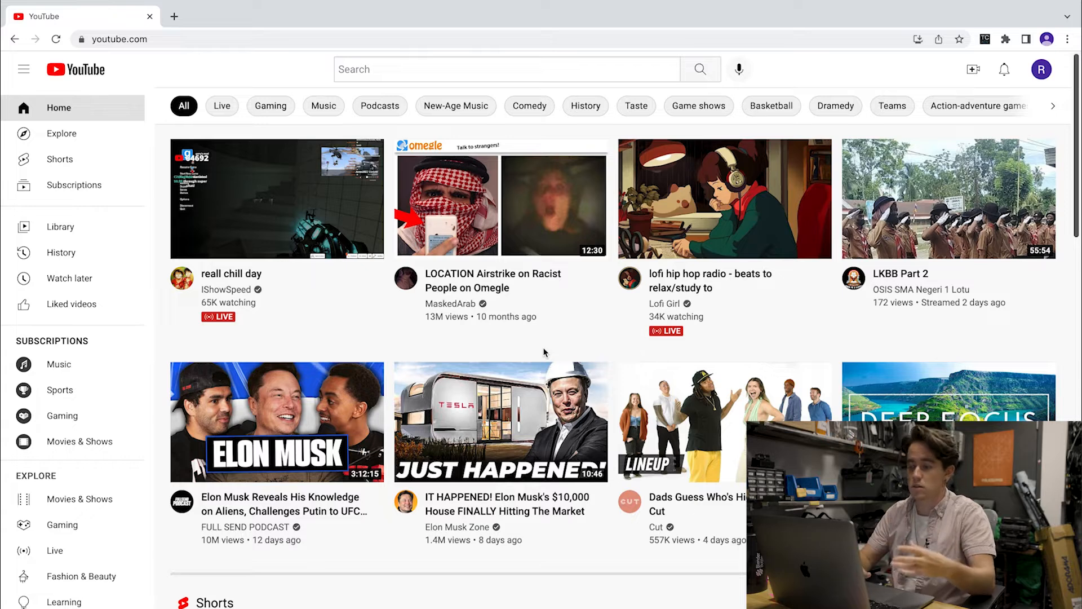
- Create a YouTube channel from the account menu, renaming it 'PhillyCAM Tutorials'
click(1042, 70)
click(983, 168)
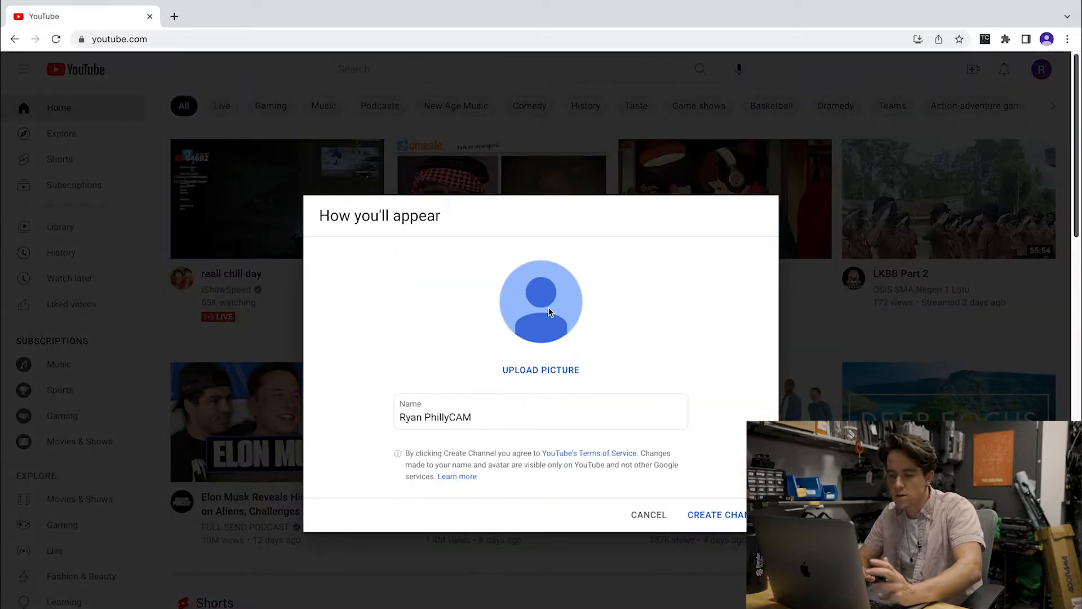
click(500, 418)
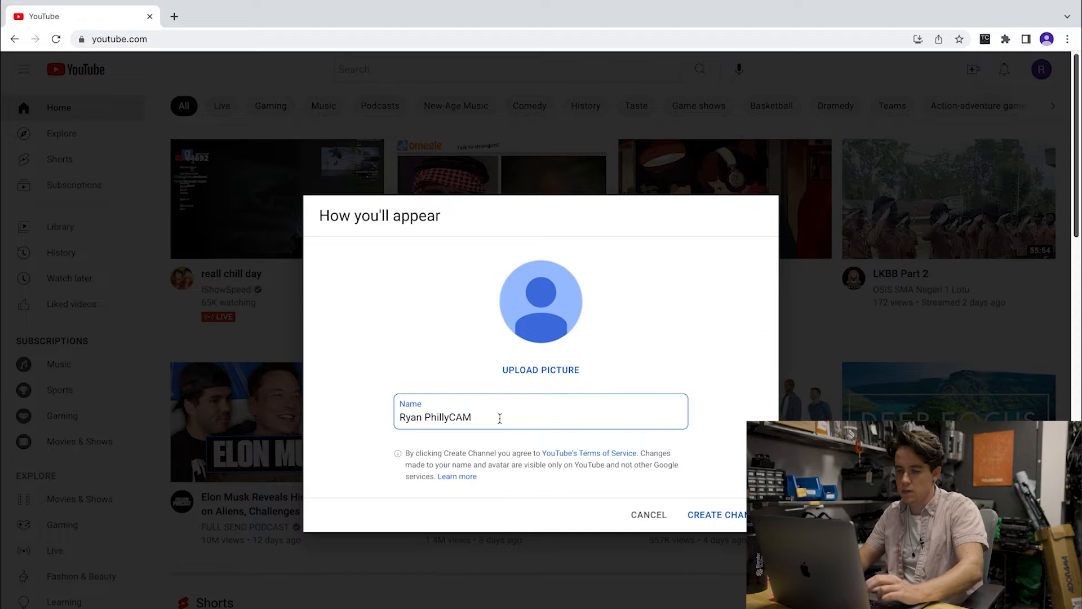
triple_click(500, 418)
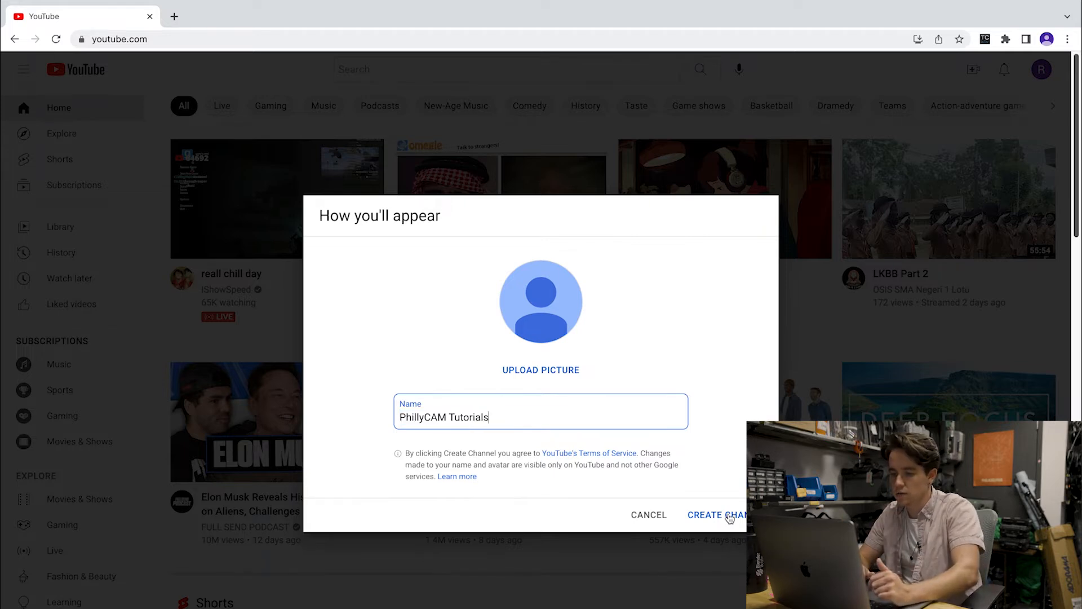
click(730, 518)
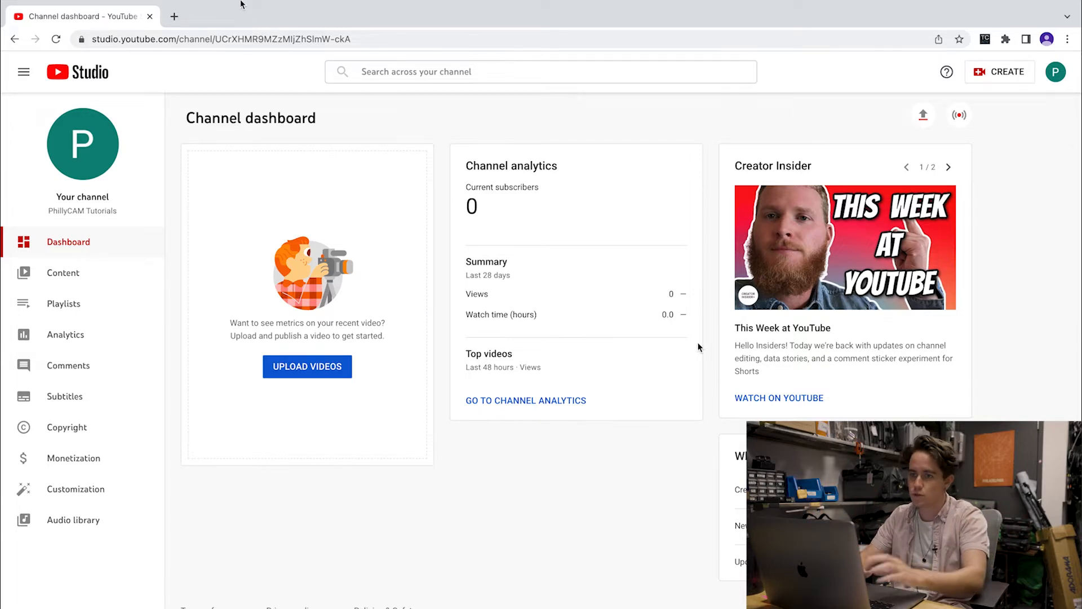
- Verify the channel's phone number at youtube.com/verify with a texted code, then close that tab
click(174, 50)
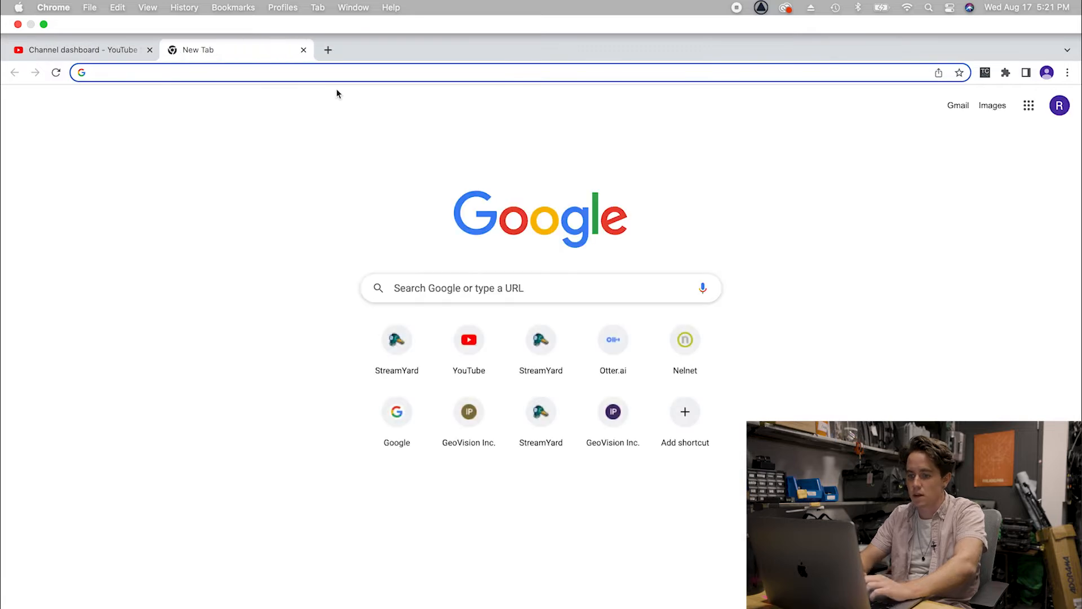
text(youtube)
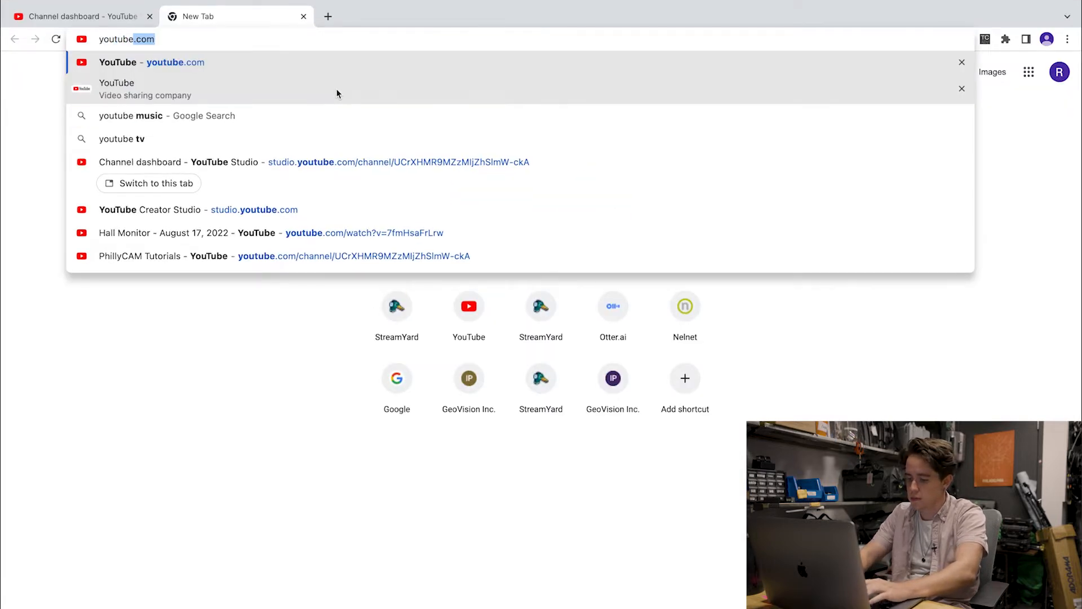
text(.com/ve)
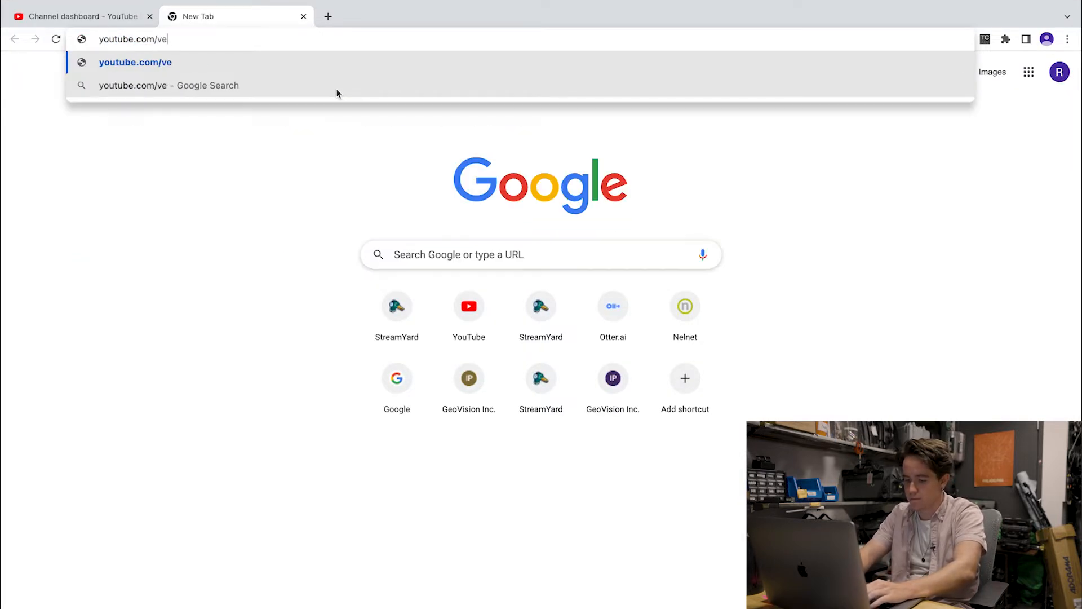
text(rify)
key(Return)
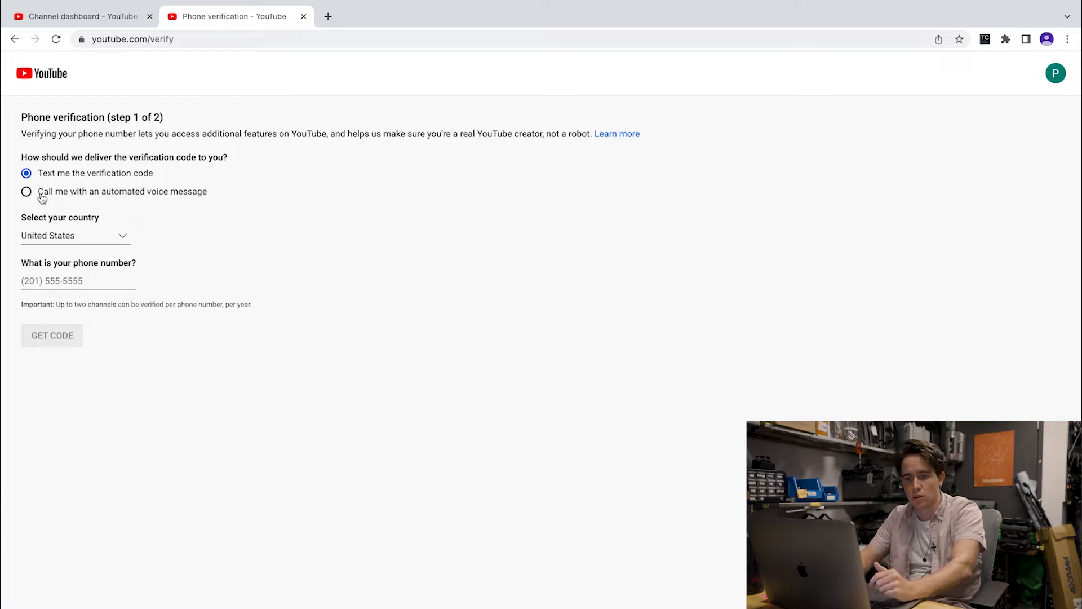
click(48, 284)
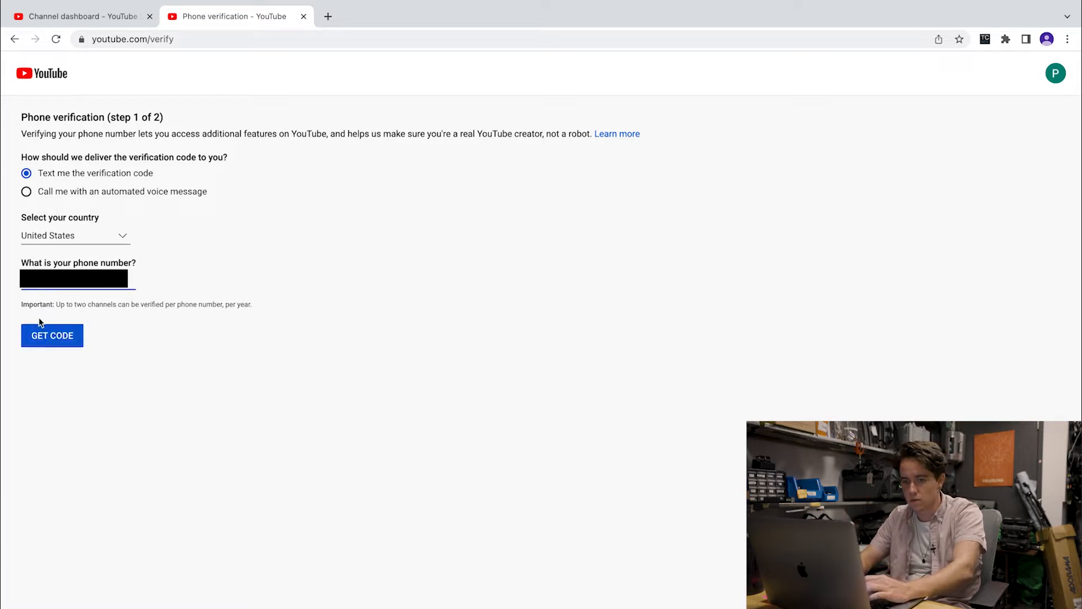
click(43, 332)
click(72, 196)
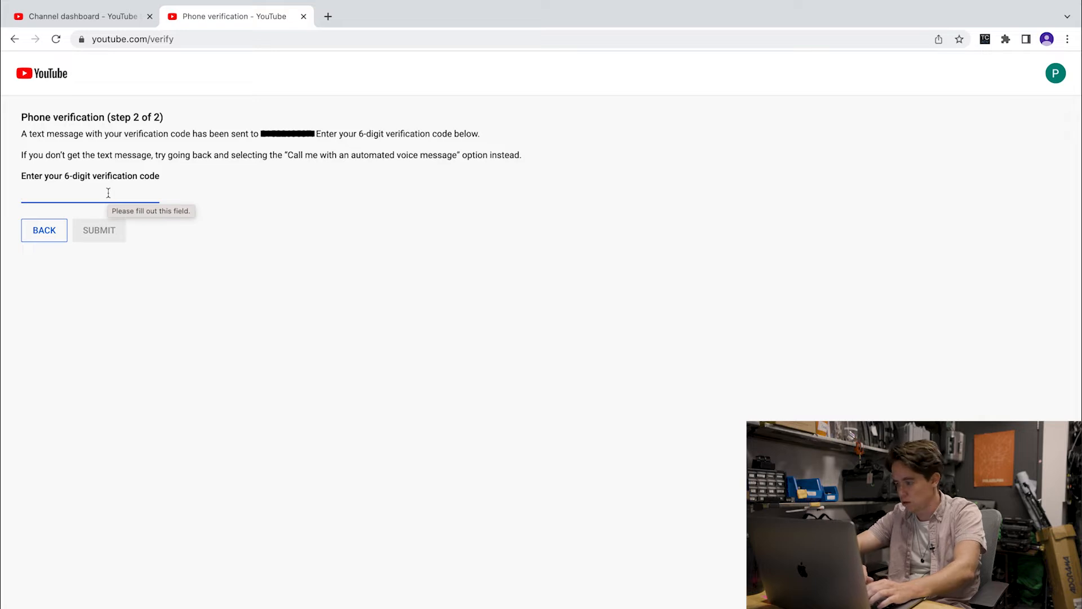
click(101, 237)
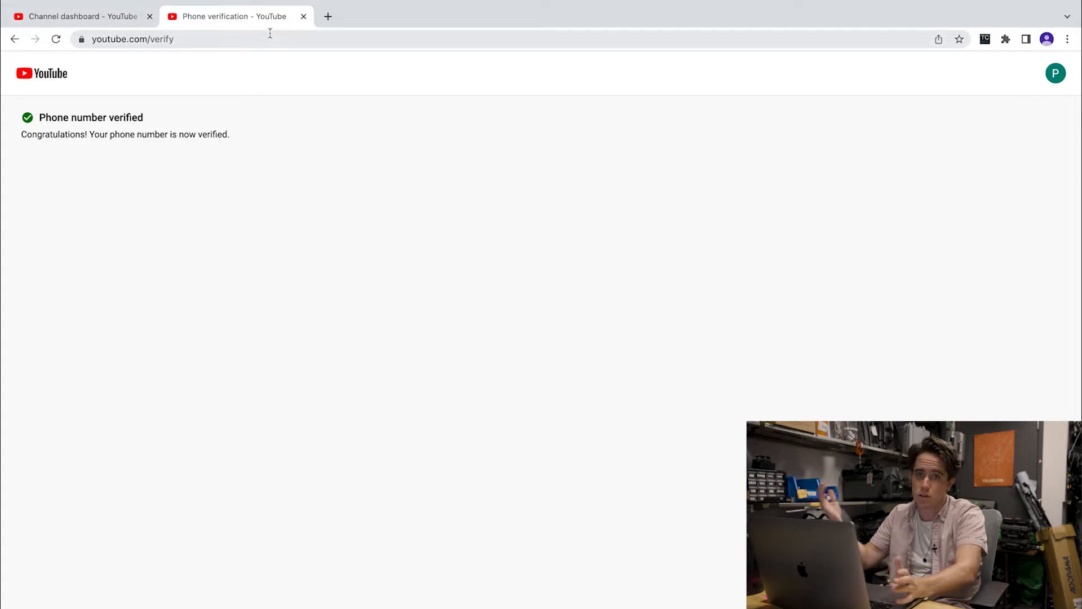
click(304, 16)
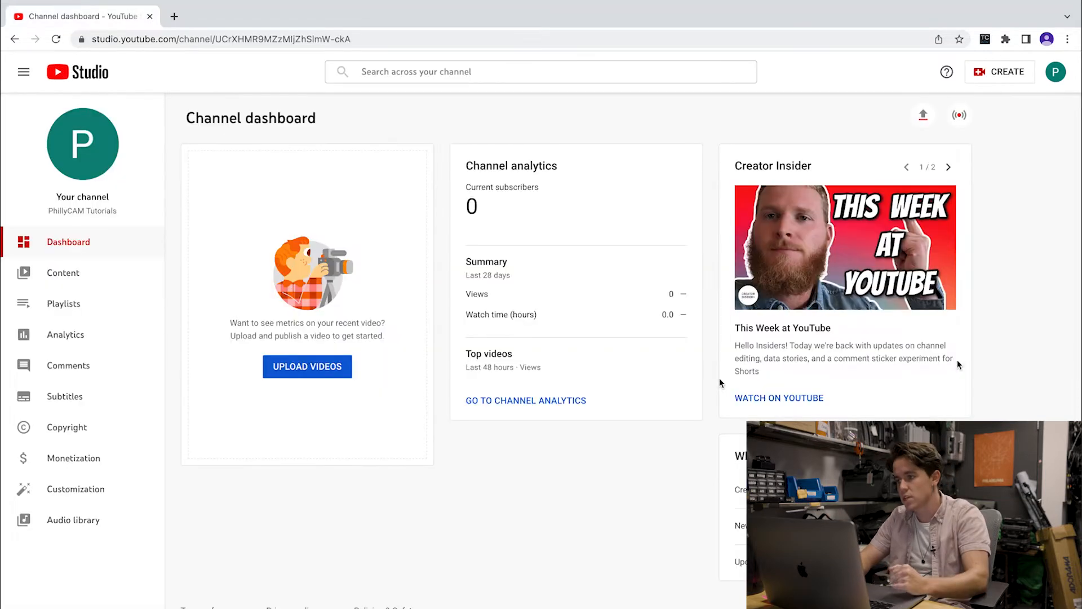
- Open the video upload dialog and try dragging the poetry video in from a Desktop Finder window
click(1002, 79)
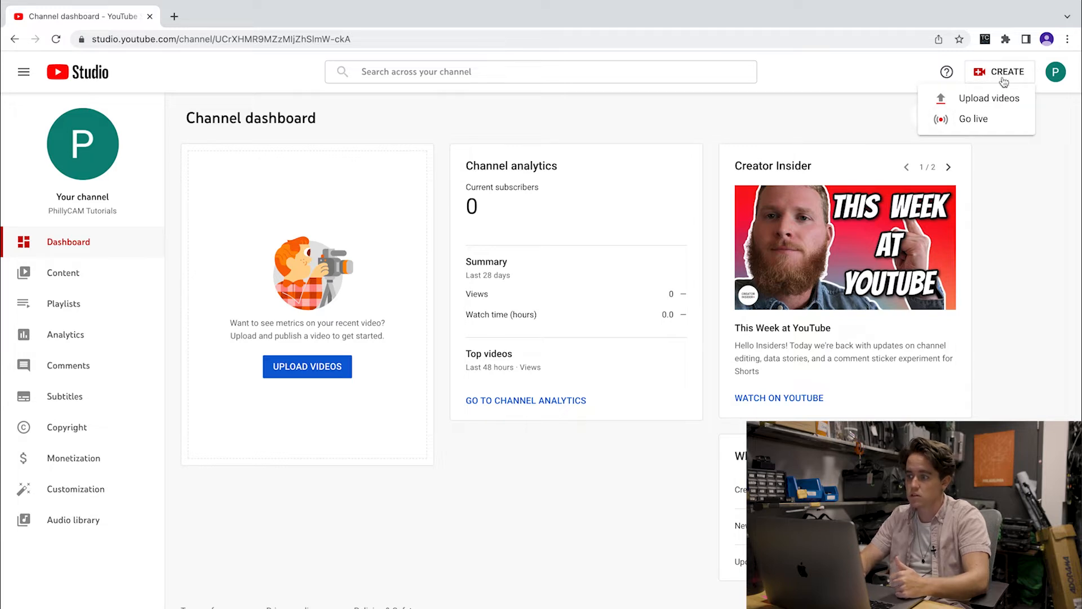
click(989, 105)
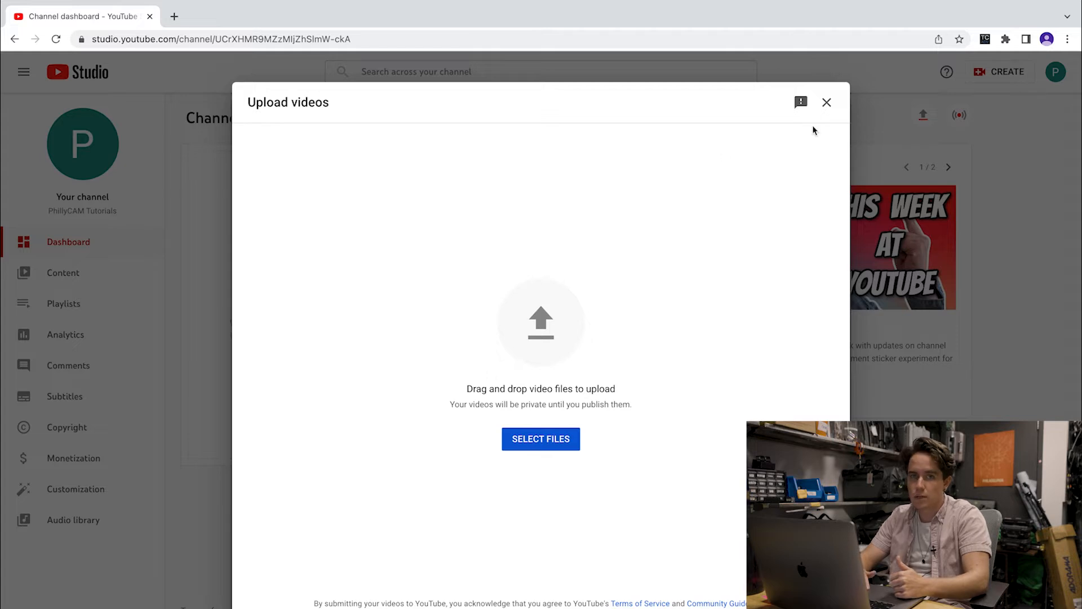
mouse_move(26, 4)
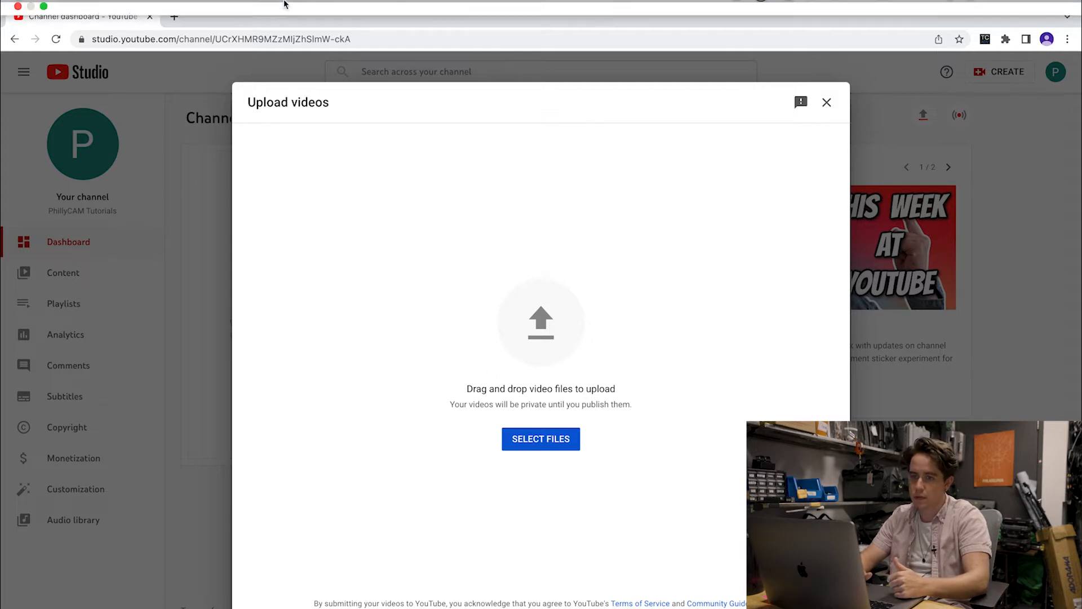
click(44, 25)
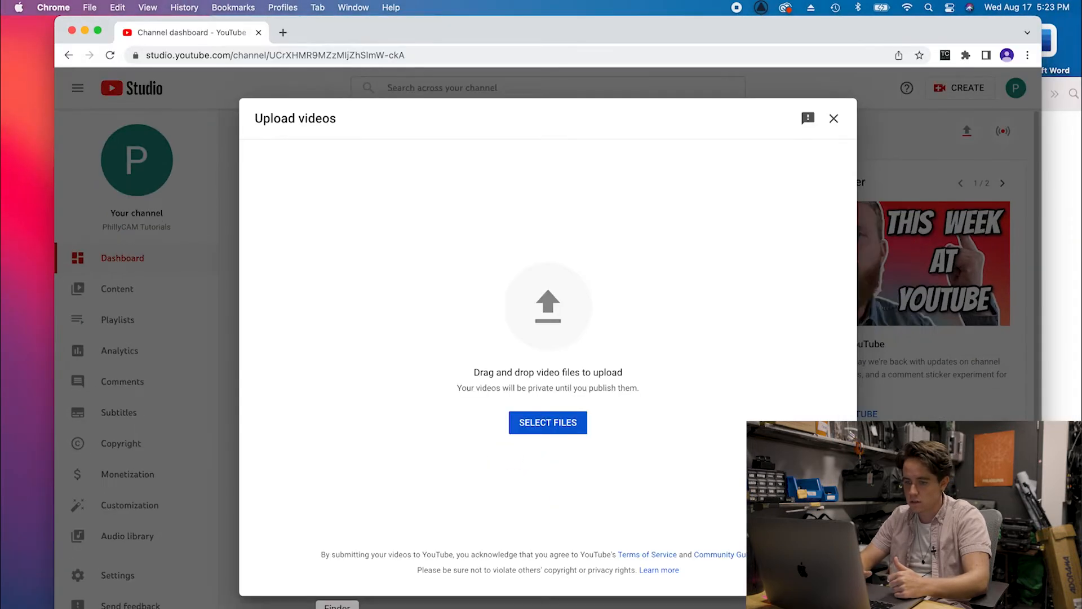
click(337, 608)
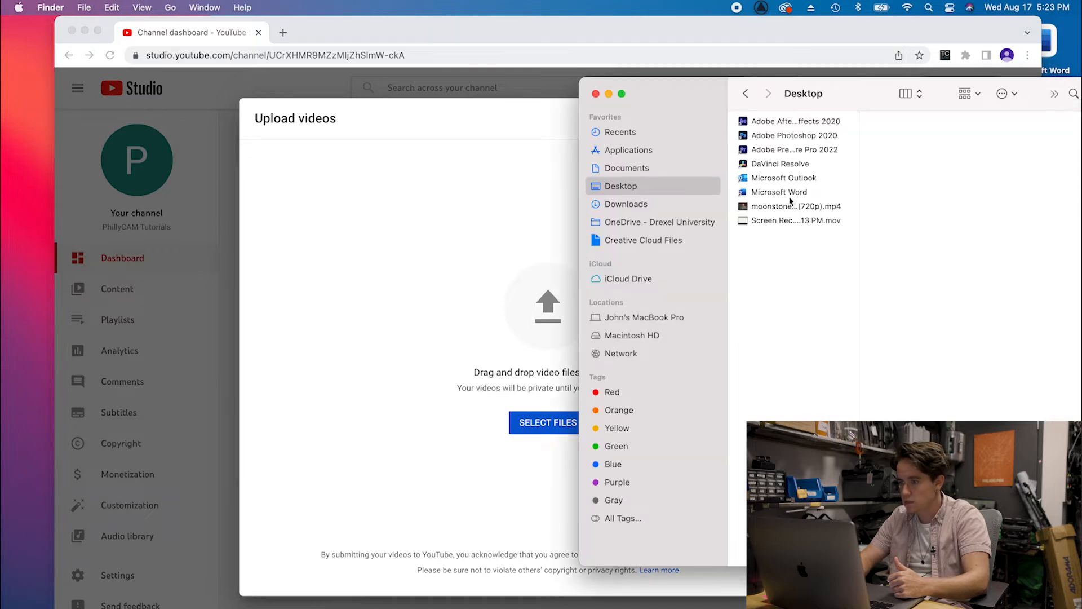
drag(794, 210, 1056, 286)
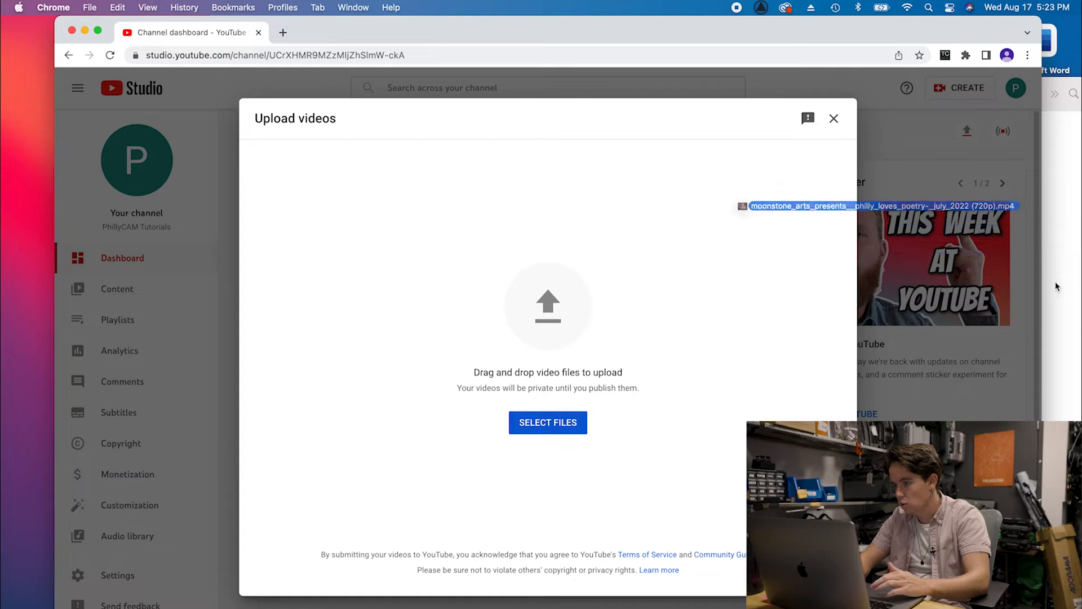
click(1056, 286)
click(401, 181)
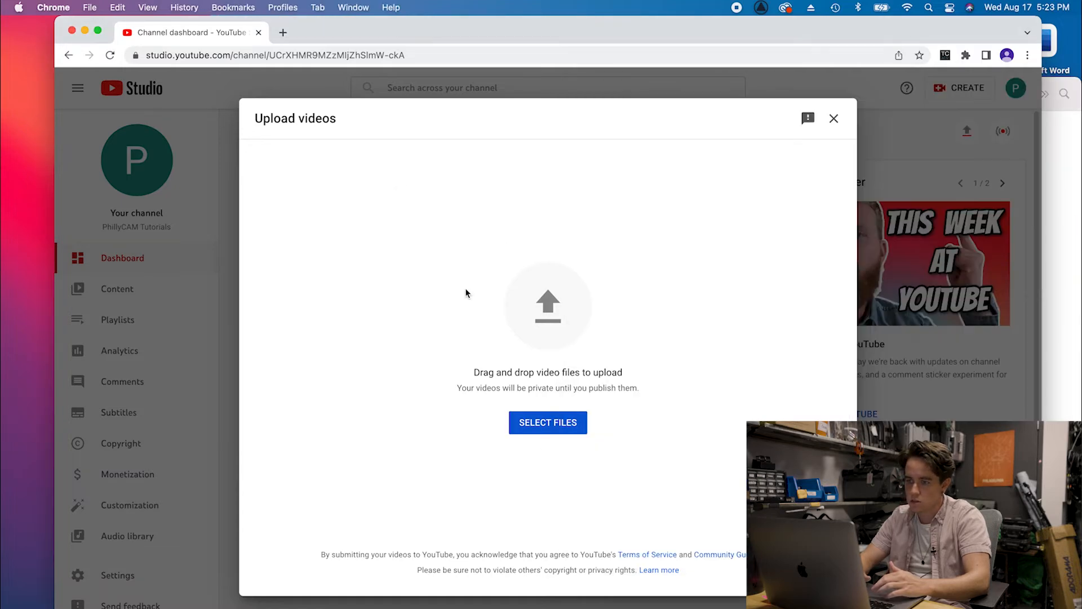
click(97, 30)
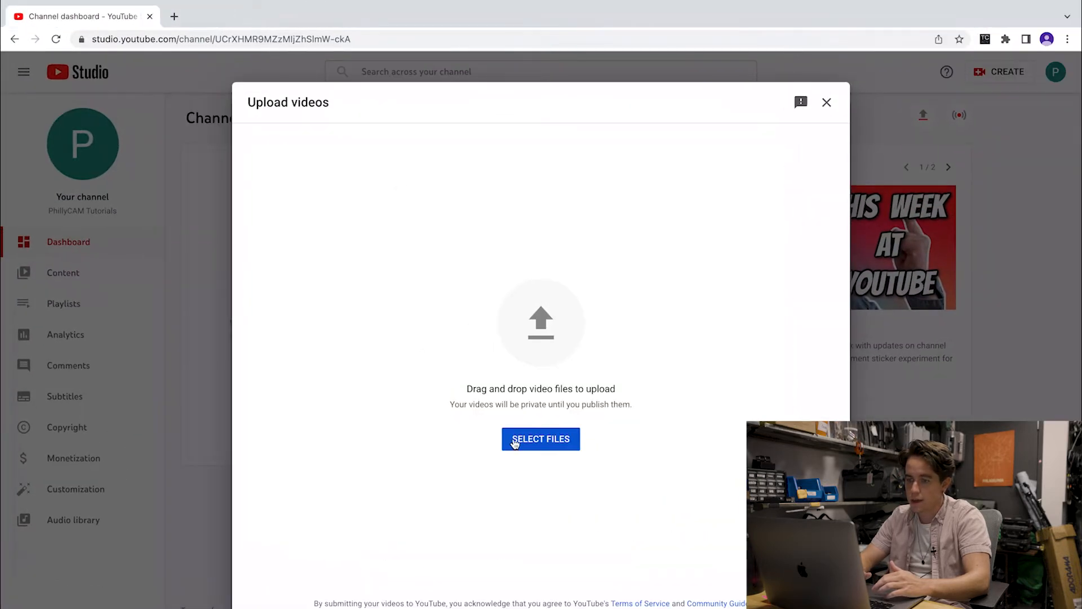
- Pick the moonstone Philly Loves Poetry (720p).mp4 file in the file picker to upload it
click(523, 445)
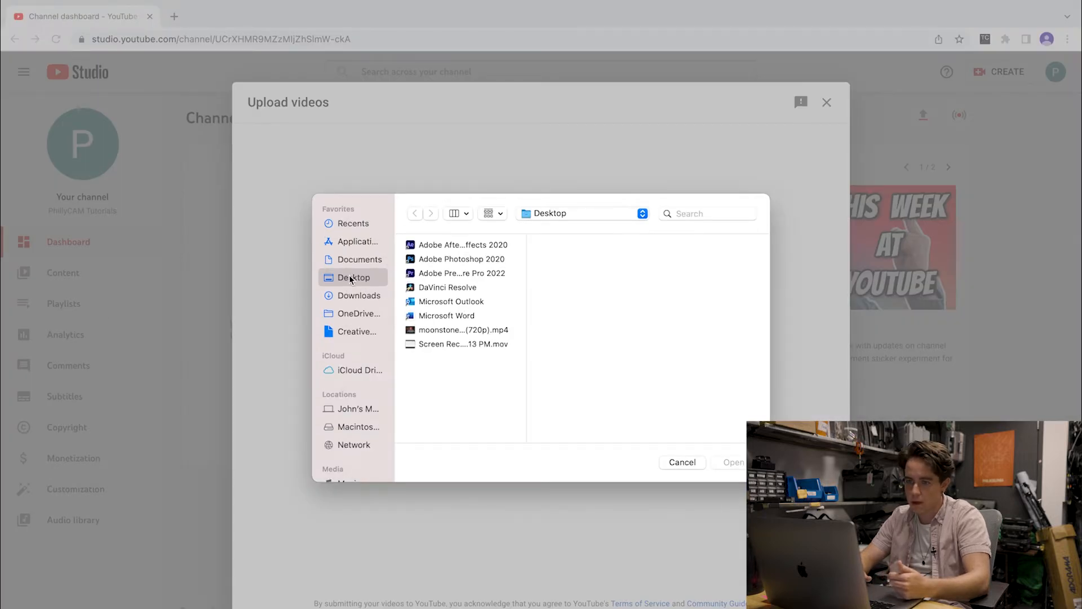
click(443, 334)
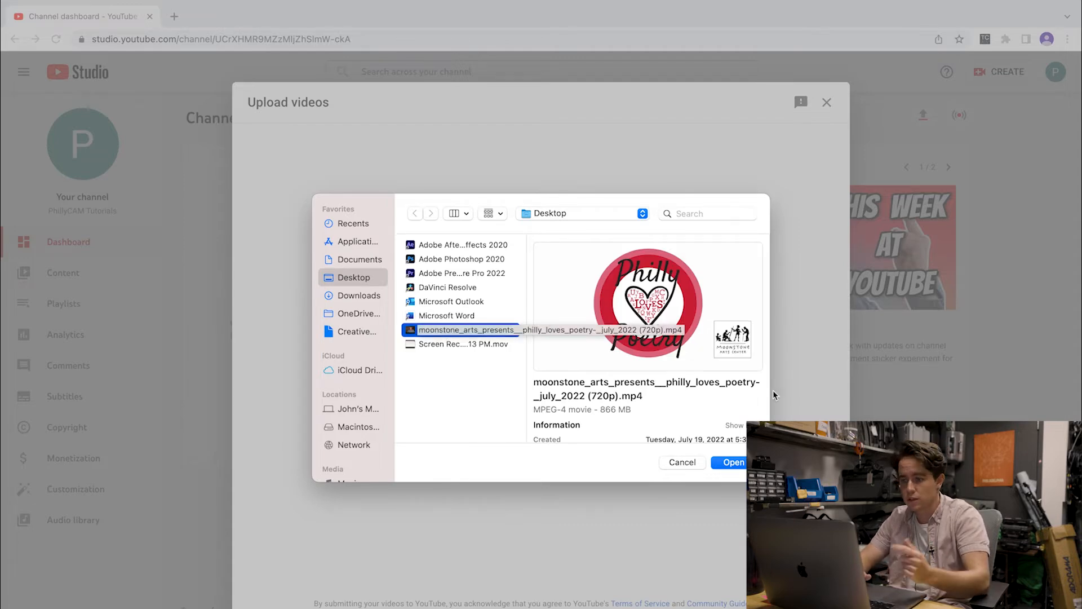
click(727, 464)
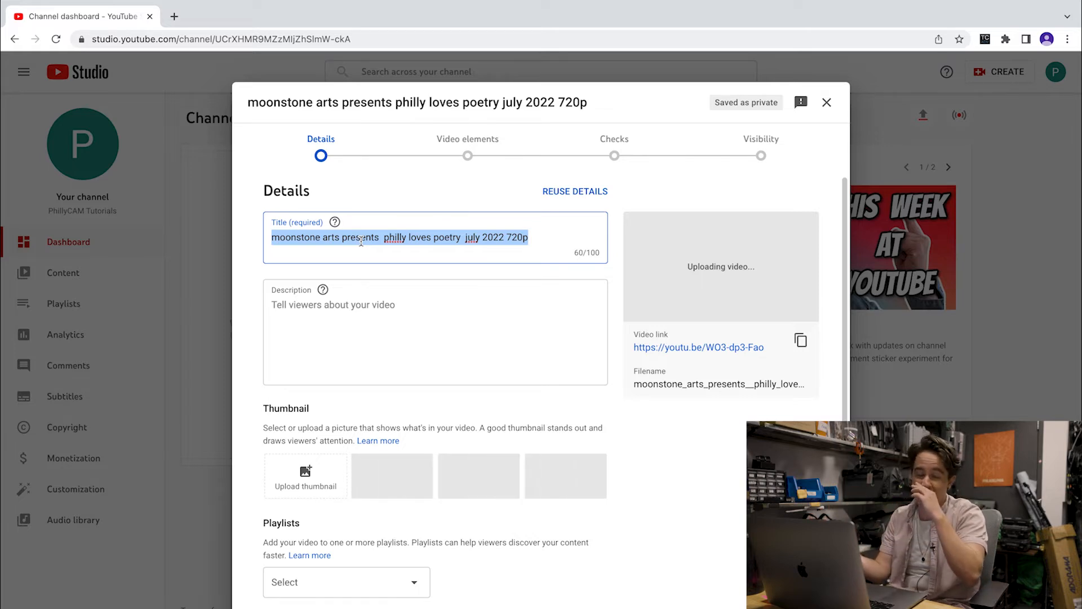
- Replace the title with 'Moonstone Arts Presents: Philly Loves Poetry - July 2022' and paste the description
text(Moonstone Arts Presents: Philly Loves Poetry - July 2022)
click(419, 320)
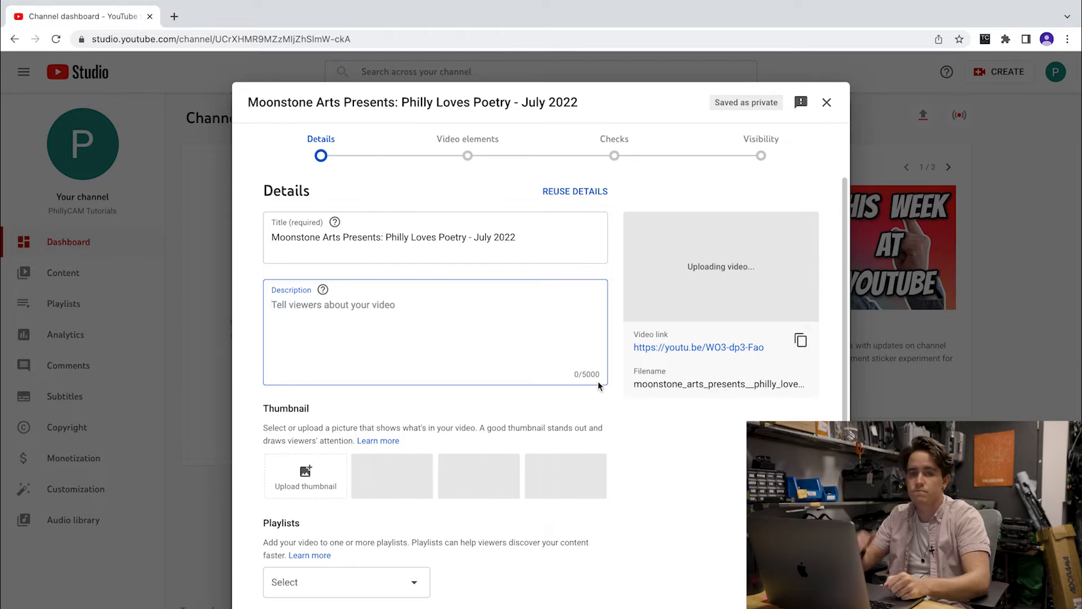
text(2022 Philly Loves Poetry Interview and Readings Series, featuring J. C. Todd Hosted by Charles S. Charr Recorded: July 12,  2022  Philly Loves Poetry consists of a panel of guest poets and artists discussing the opportunities which their group or organization provides for poets in Philly as well as the themes that influence them.  Follow @PhillyCAM on Twitter, Instagram, and Facebook!)
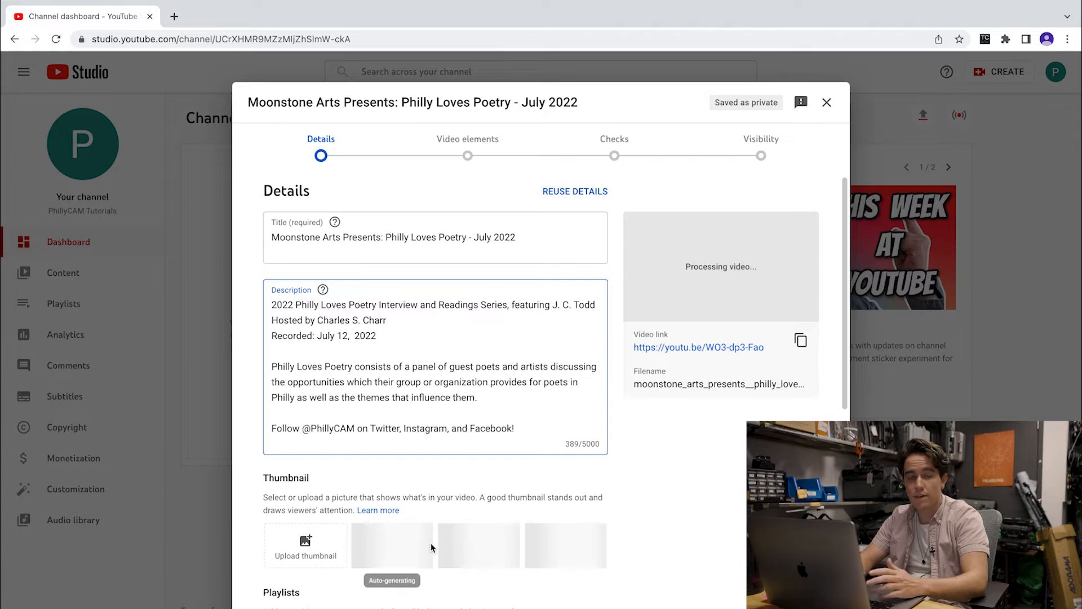
- Try each of the three auto-generated thumbnails
scroll(431, 543, down, 2)
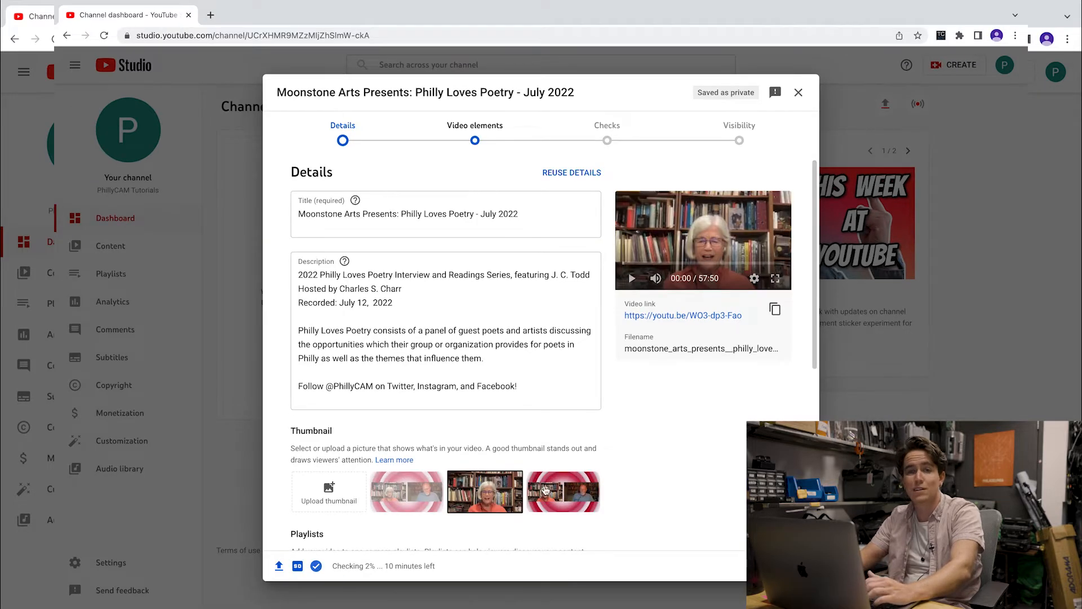
click(417, 499)
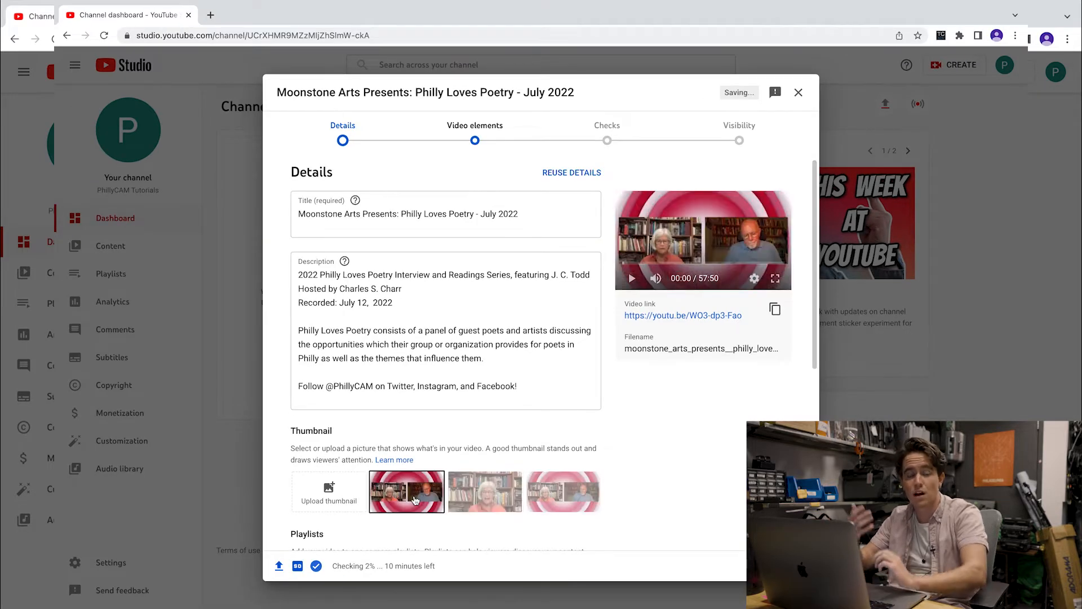
click(484, 502)
click(545, 502)
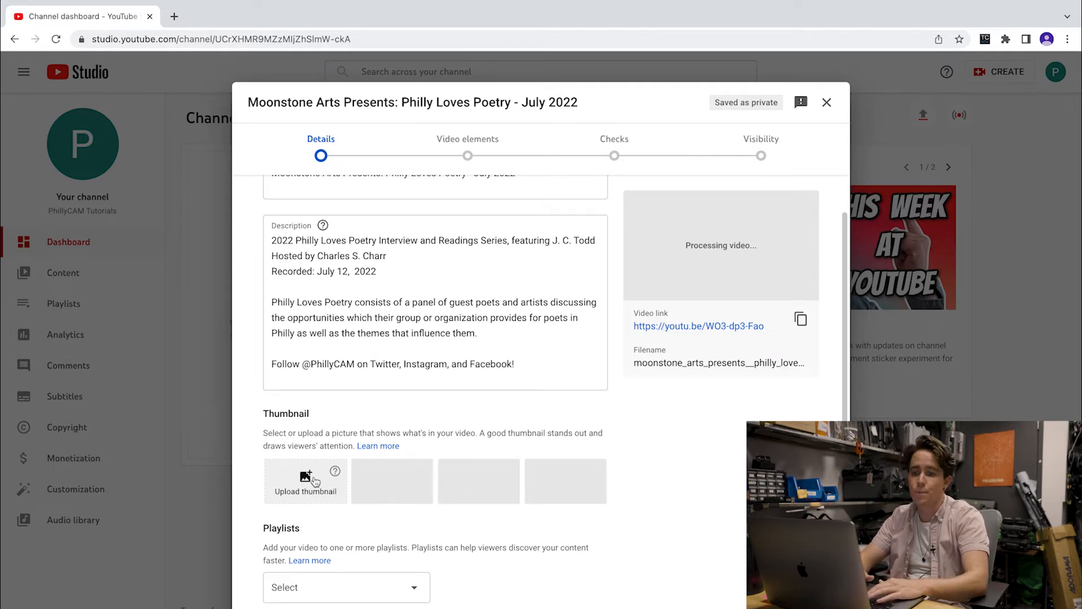
- Set the audience to 'No, it's not made for kids'
scroll(305, 479, down, 2)
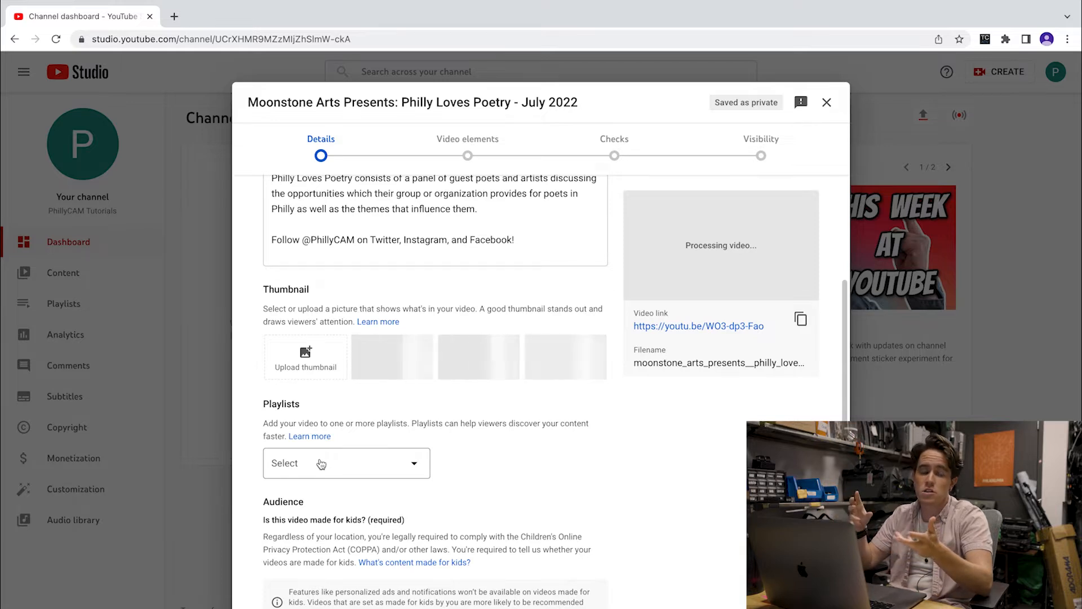
scroll(440, 525, down, 3)
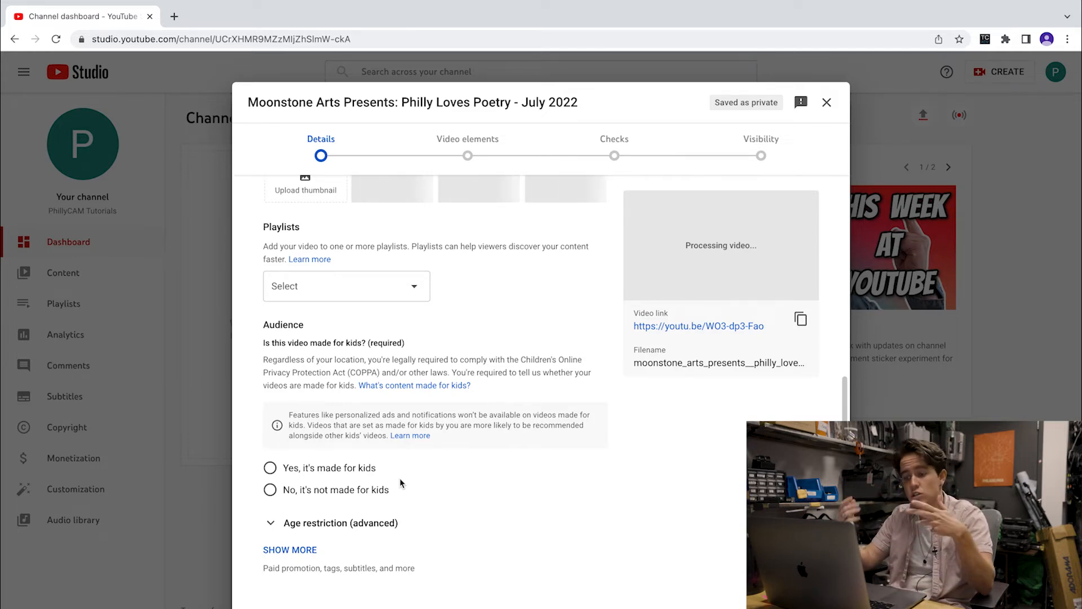
click(272, 469)
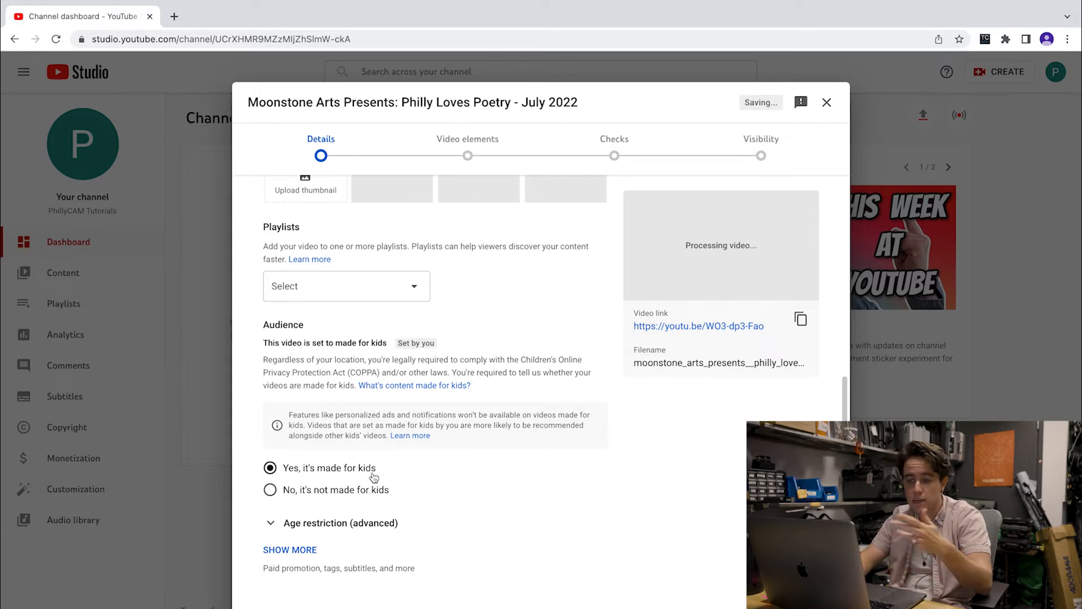
click(269, 491)
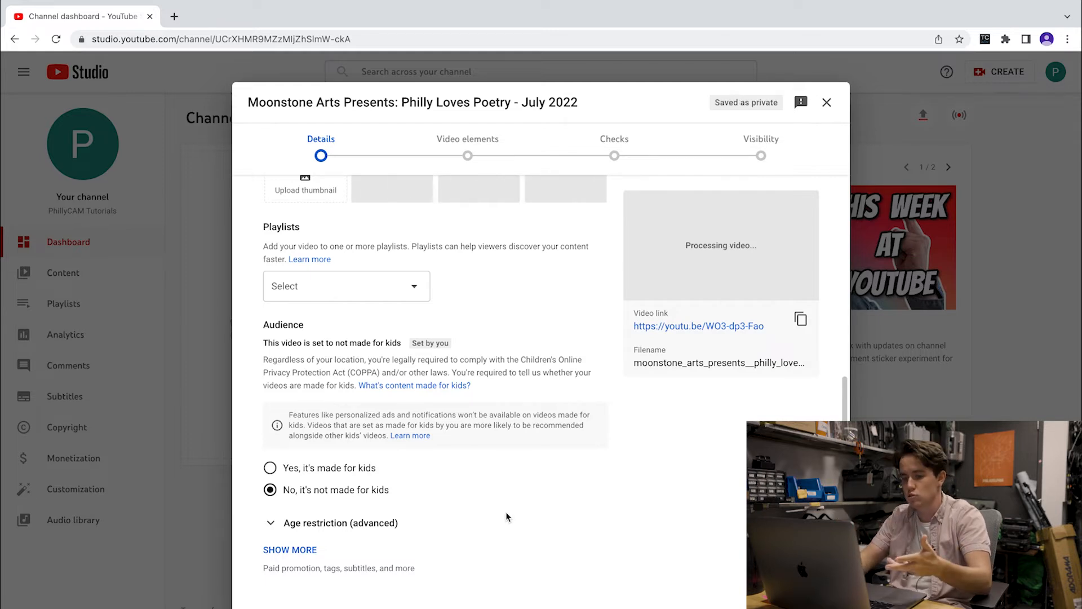
- Expand Age restriction, restrict the video to viewers over 18, and show more settings
click(282, 531)
scroll(282, 533, down, 1)
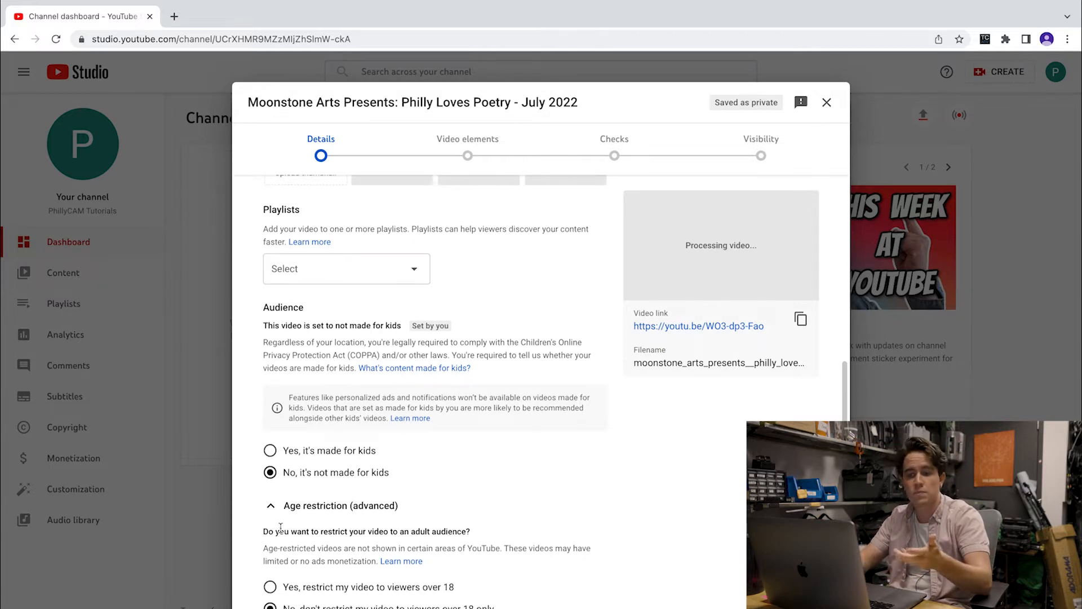
scroll(281, 527, down, 2)
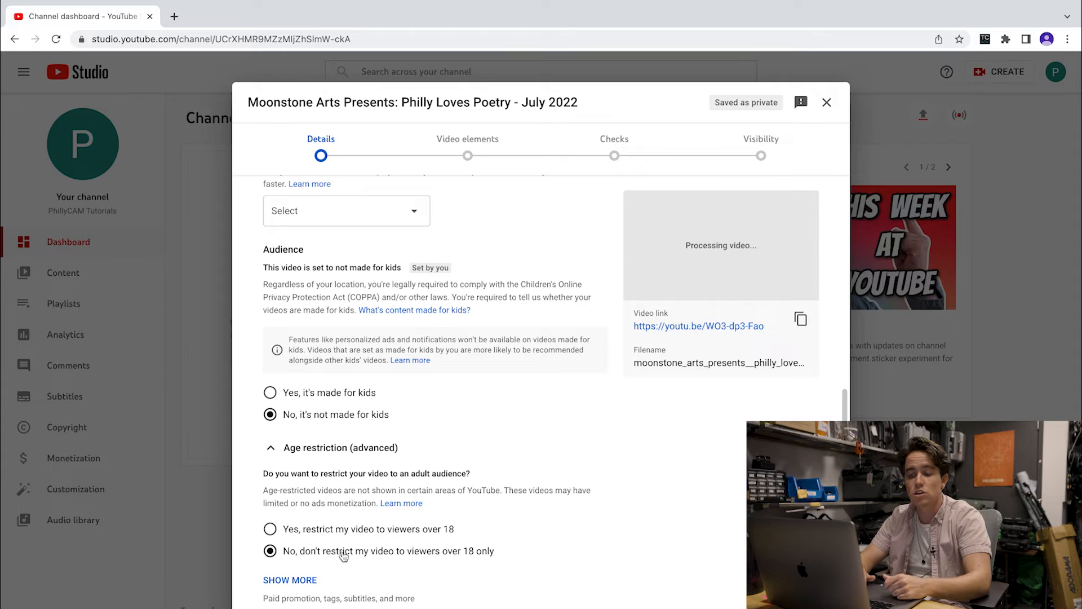
scroll(274, 451, up, 2)
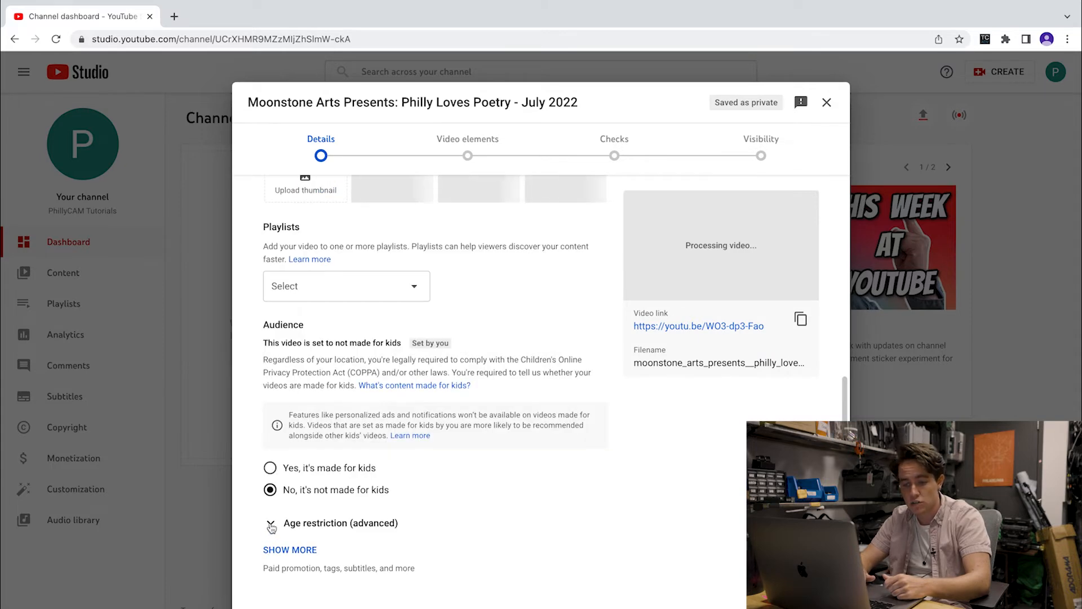
scroll(271, 519, down, 2)
scroll(270, 529, down, 1)
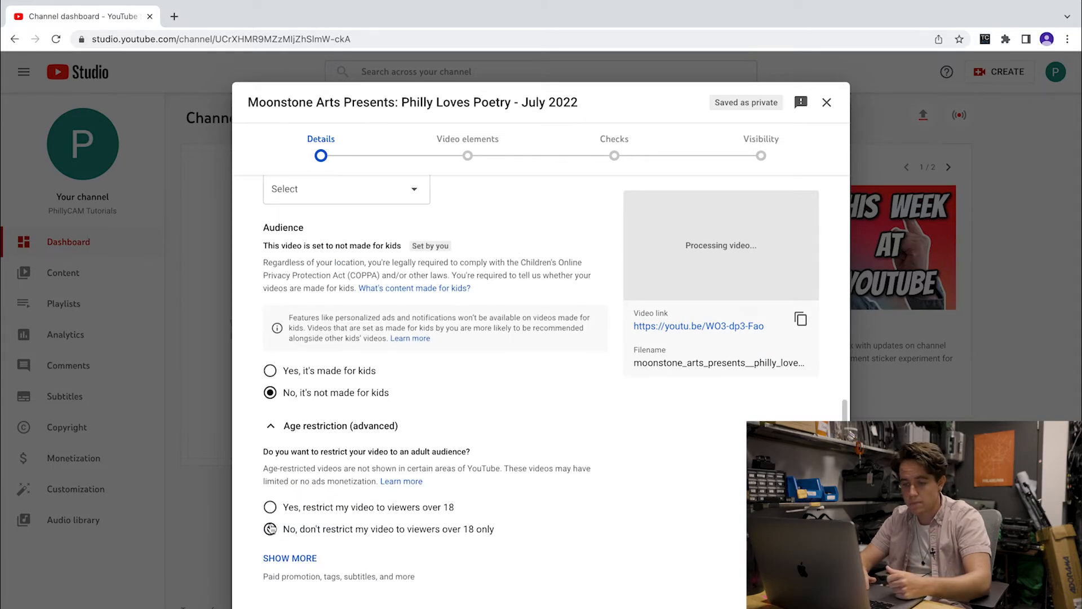
click(272, 509)
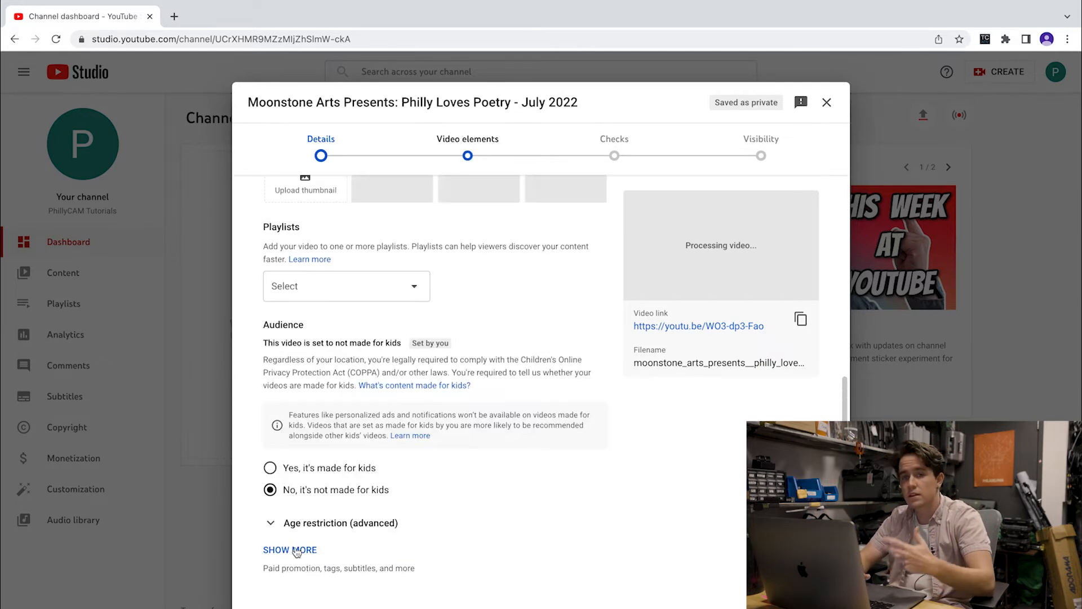
click(296, 550)
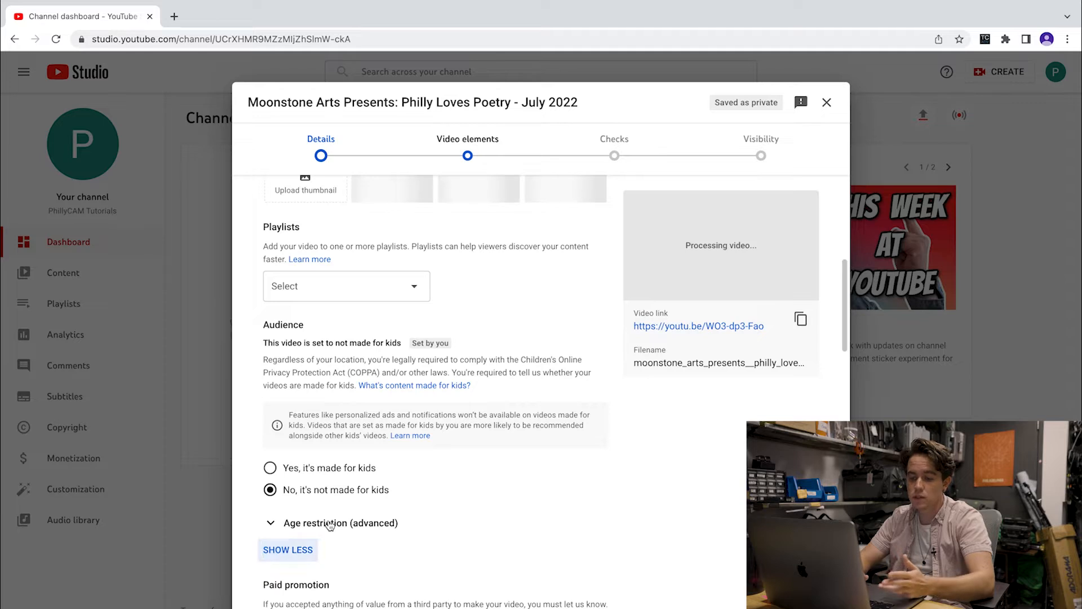
- Review the extra settings with English as video language and move on to Video elements
scroll(329, 525, down, 4)
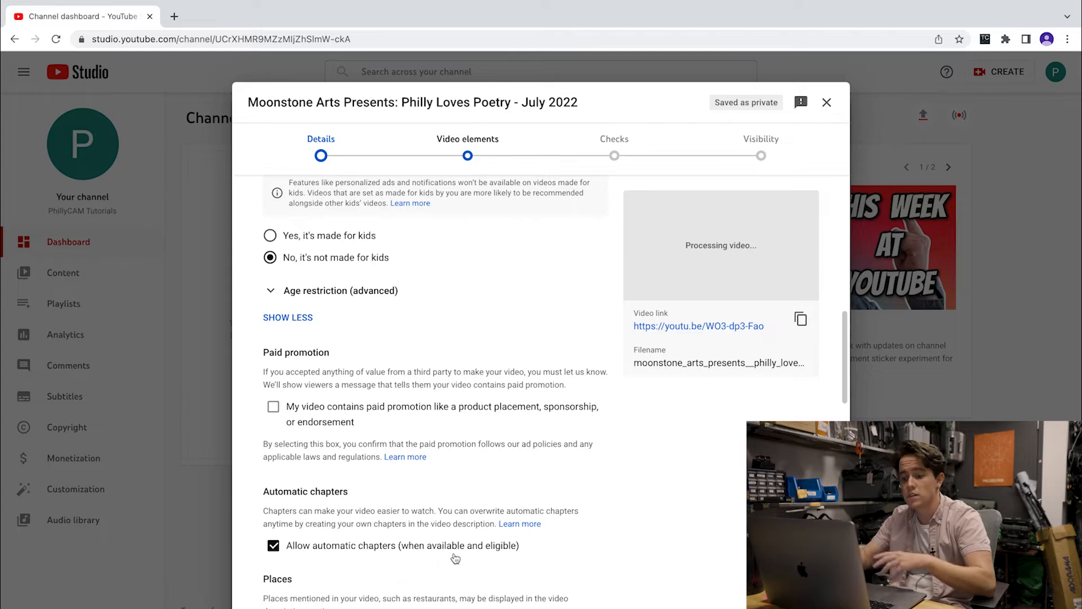
scroll(456, 559, down, 7)
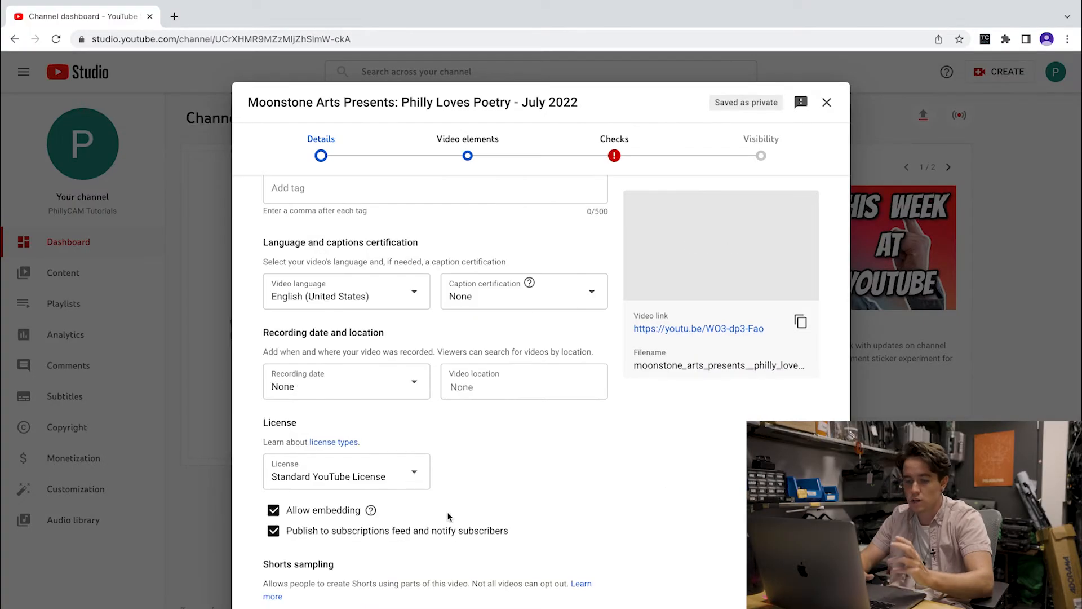
scroll(449, 517, down, 7)
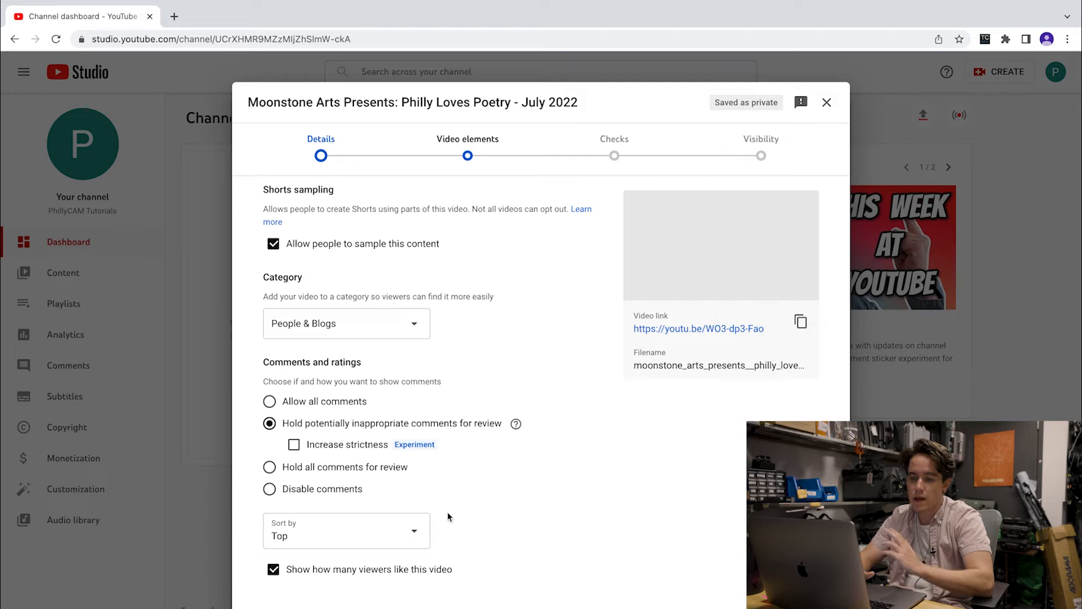
click(822, 604)
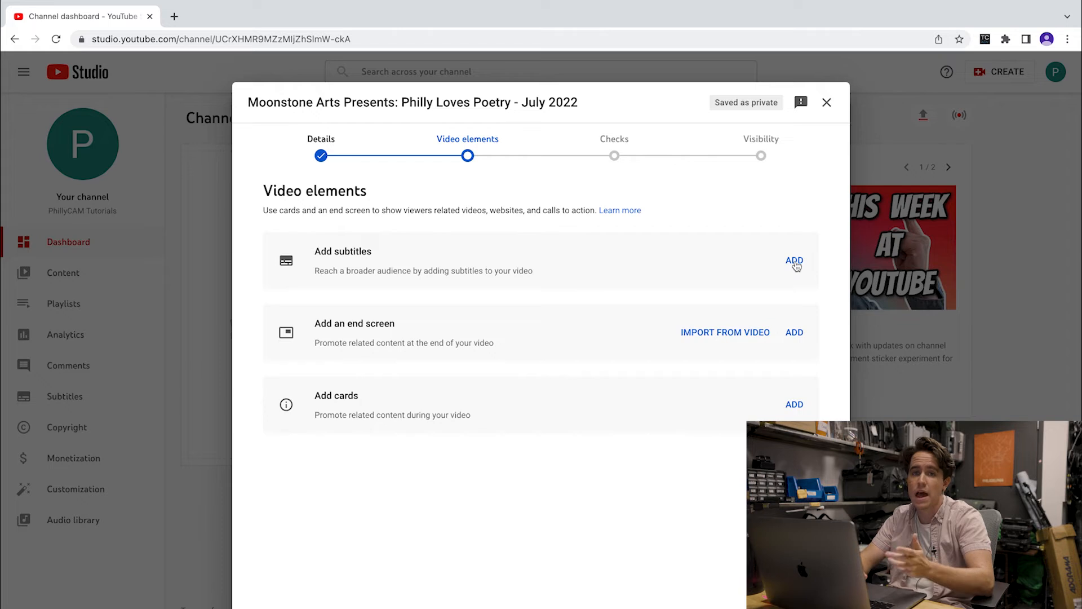
- Continue past Video elements and the copyright Checks to the Visibility step
click(817, 603)
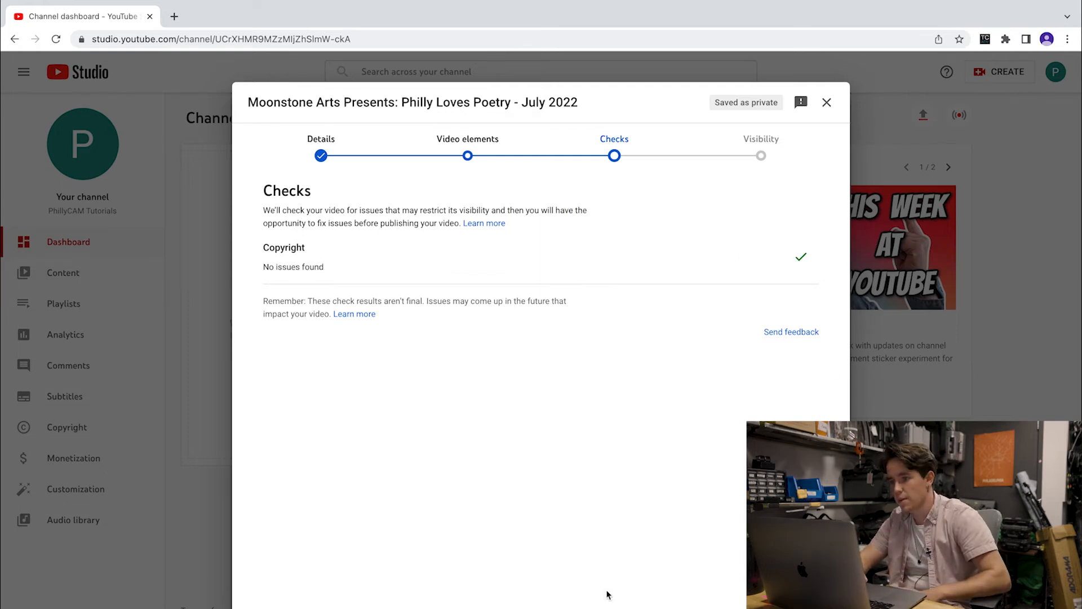
click(817, 603)
click(763, 167)
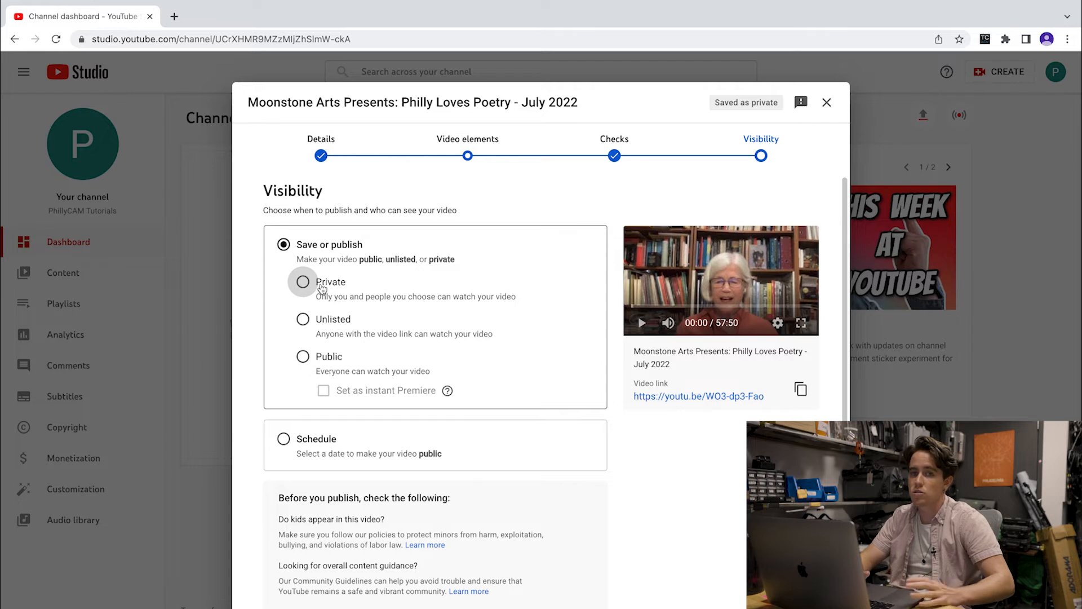
- Compare Private, Unlisted and scheduling, then set visibility to Public and publish
click(306, 285)
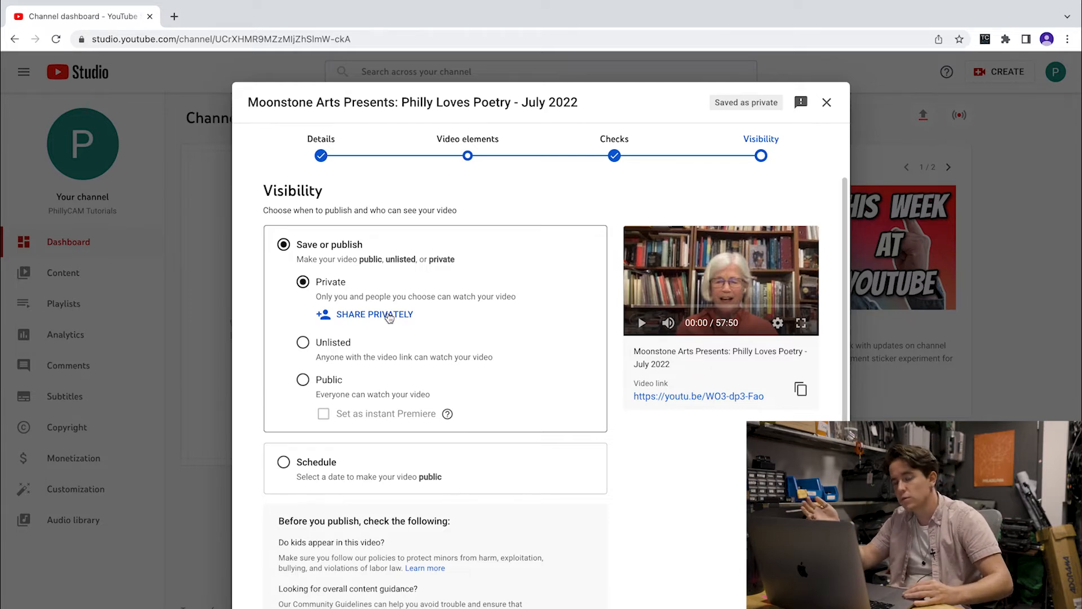
click(307, 341)
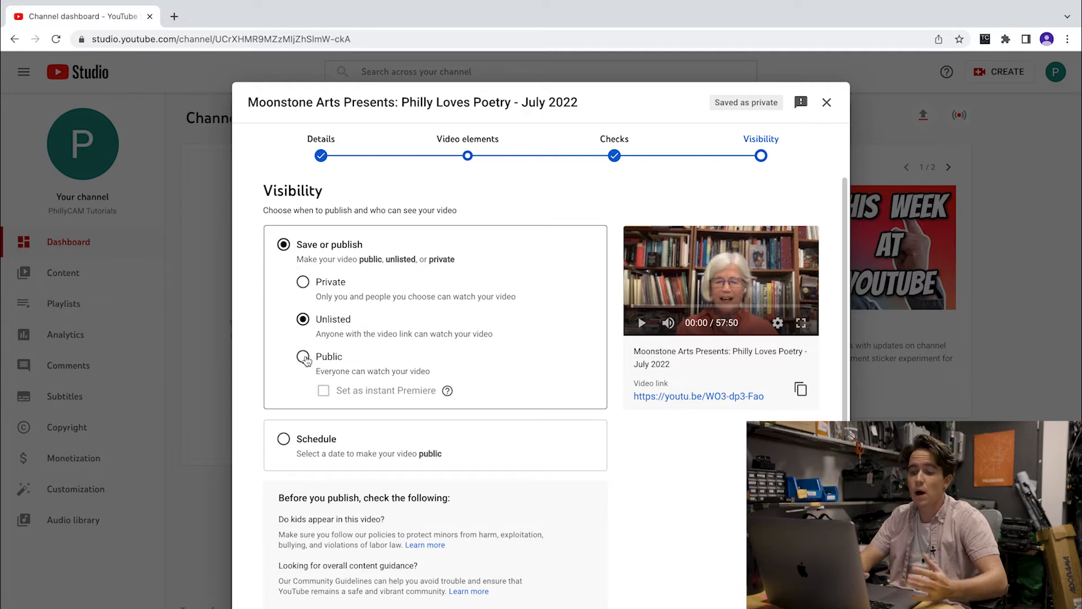
click(304, 358)
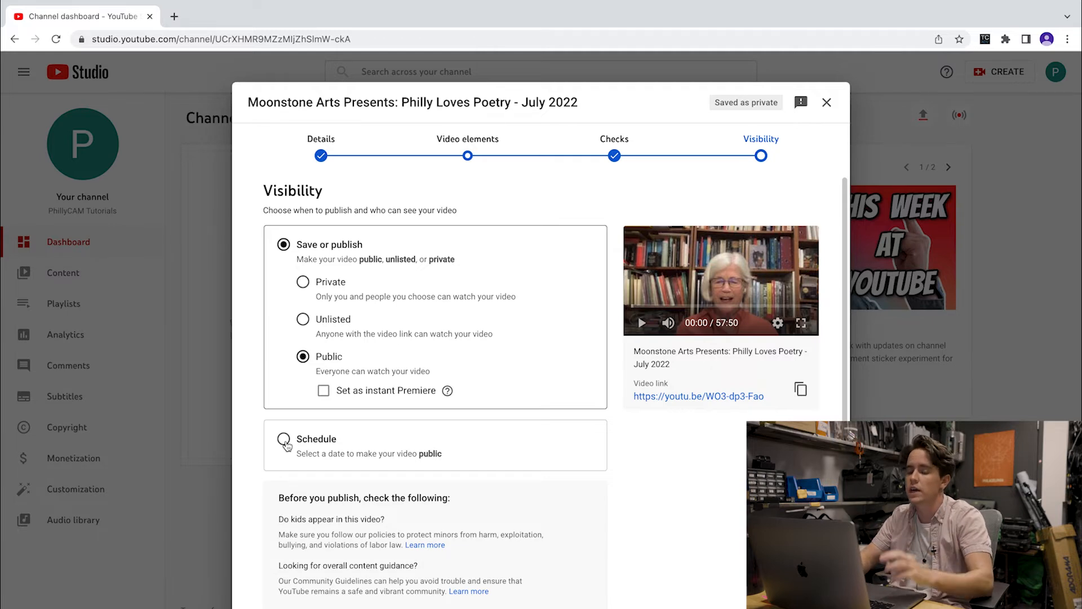
click(284, 440)
click(284, 244)
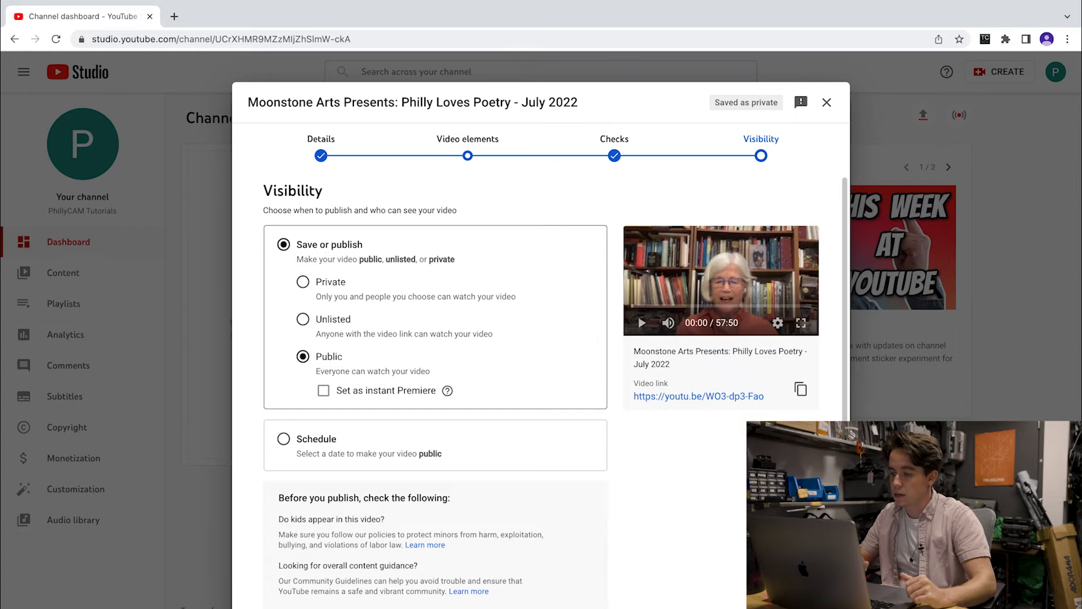
click(815, 607)
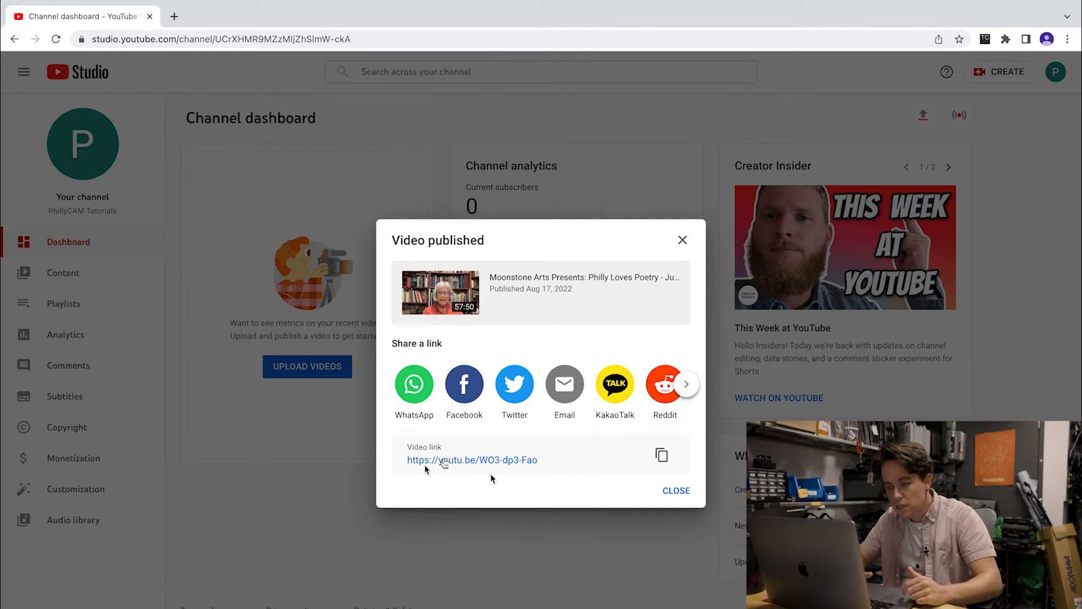
- Dismiss the Video published notice and show the Content list with the new Public video
scroll(565, 418, right, 8)
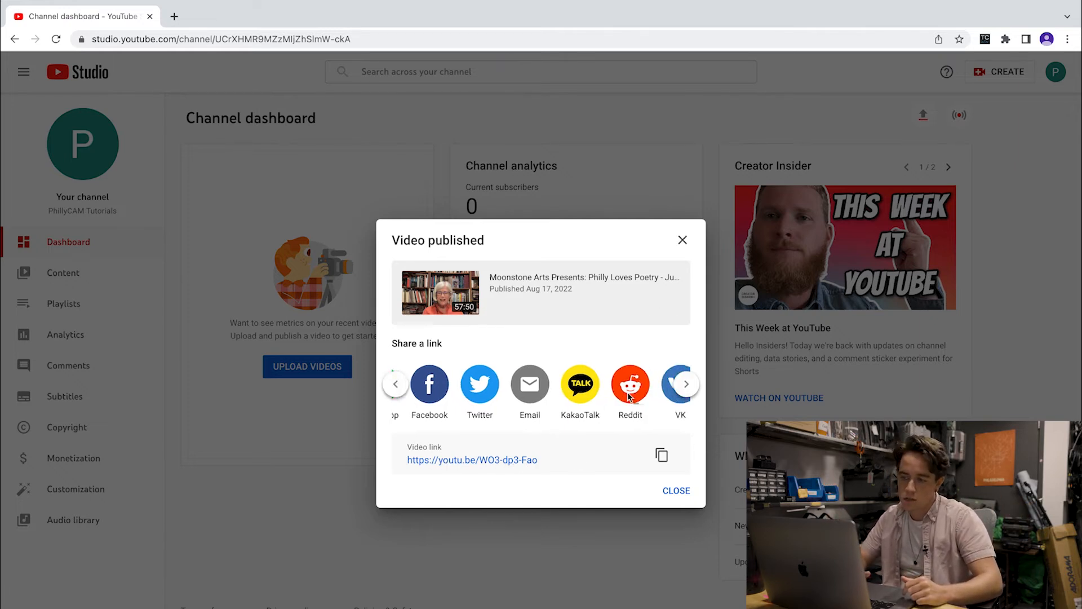
scroll(630, 398, left, 8)
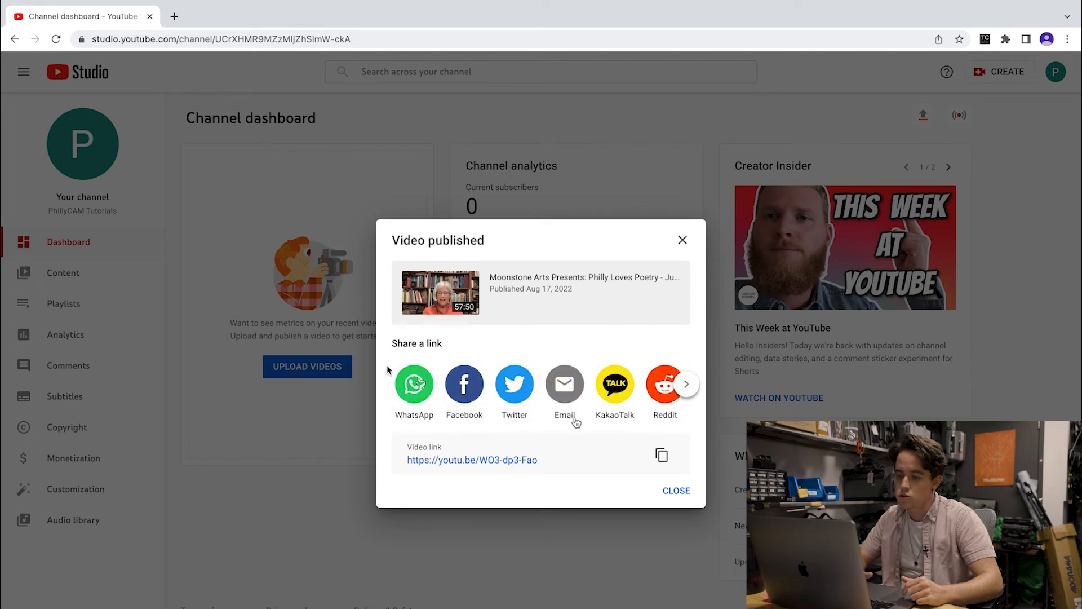
click(676, 491)
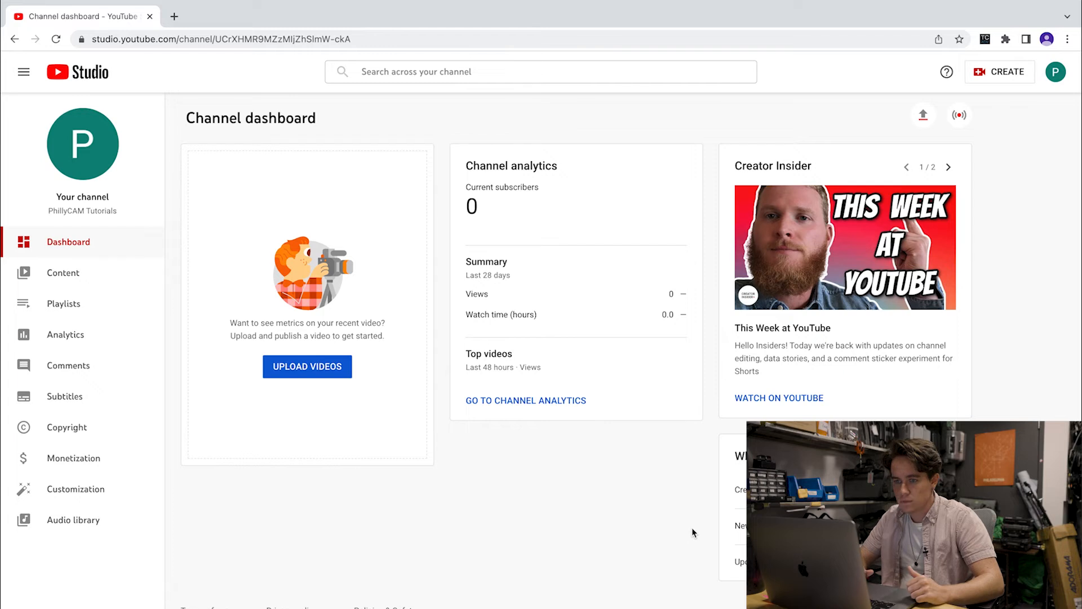
click(91, 268)
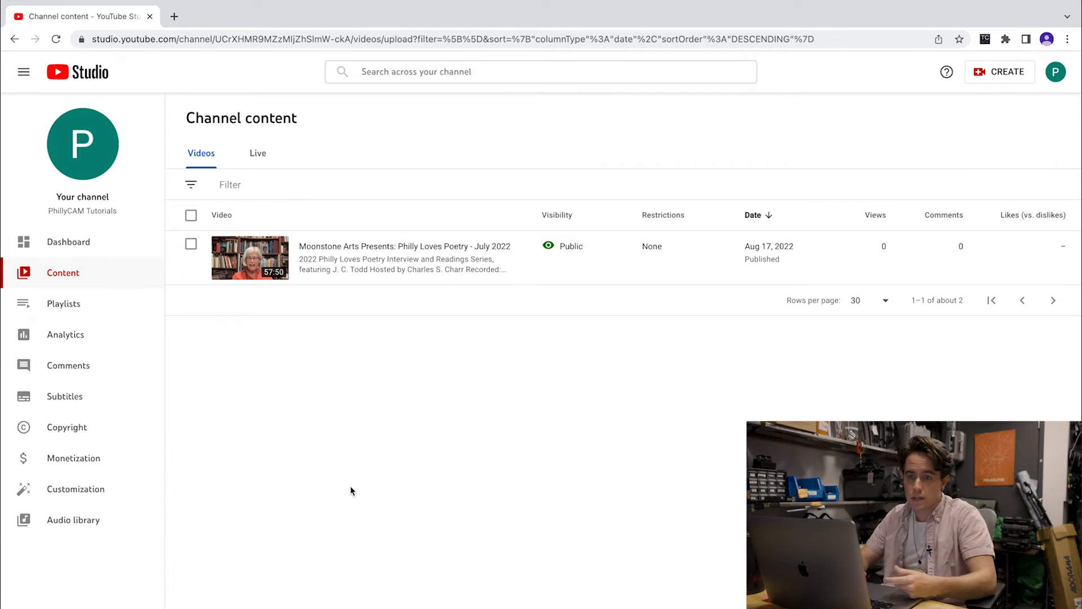
- Create the playlist 'Moonstone Arts Presents: Philly Loves Poetry' and open it on YouTube
click(126, 309)
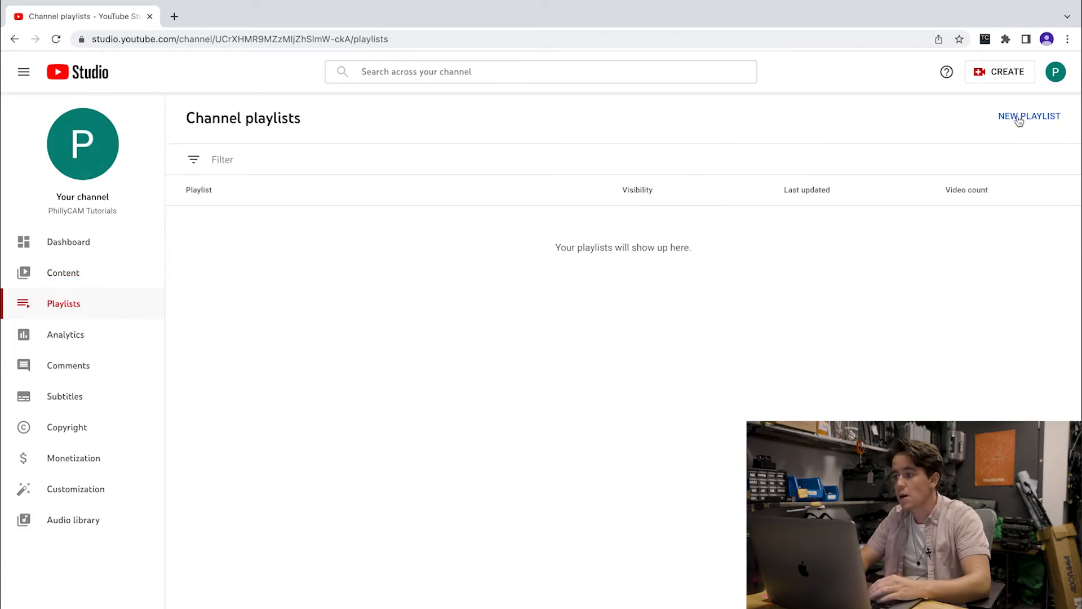
click(1017, 117)
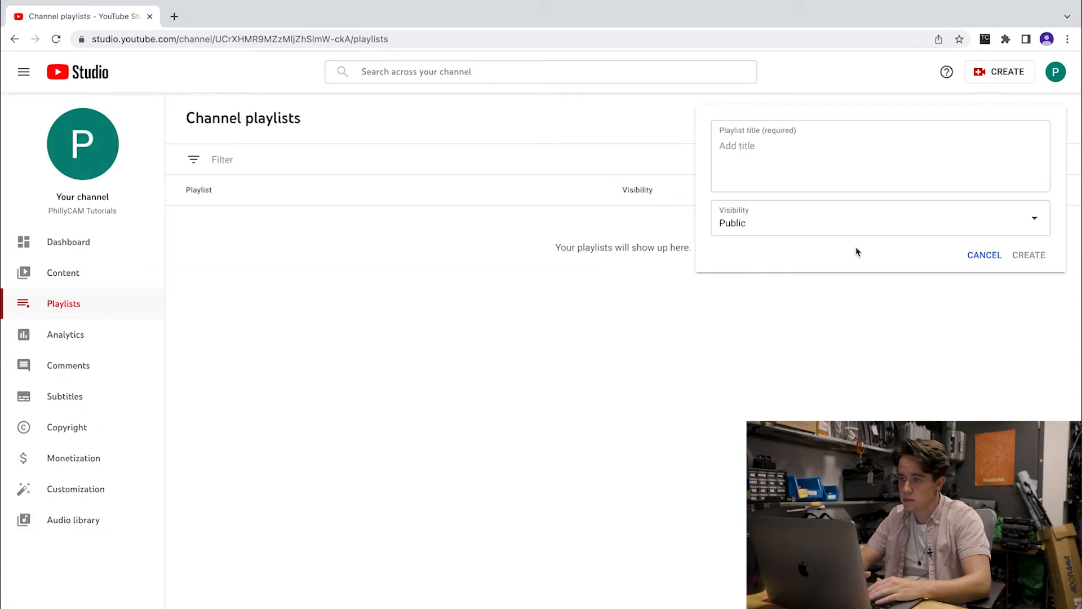
click(769, 174)
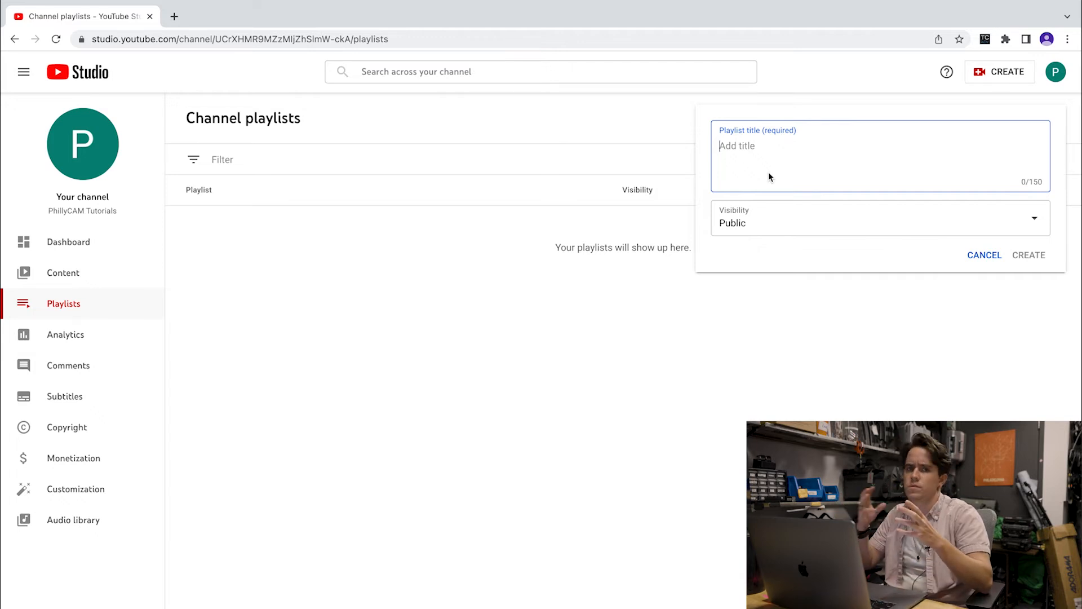
text(Mo)
text(onstone Arts Presents: Philly Loves Poetry)
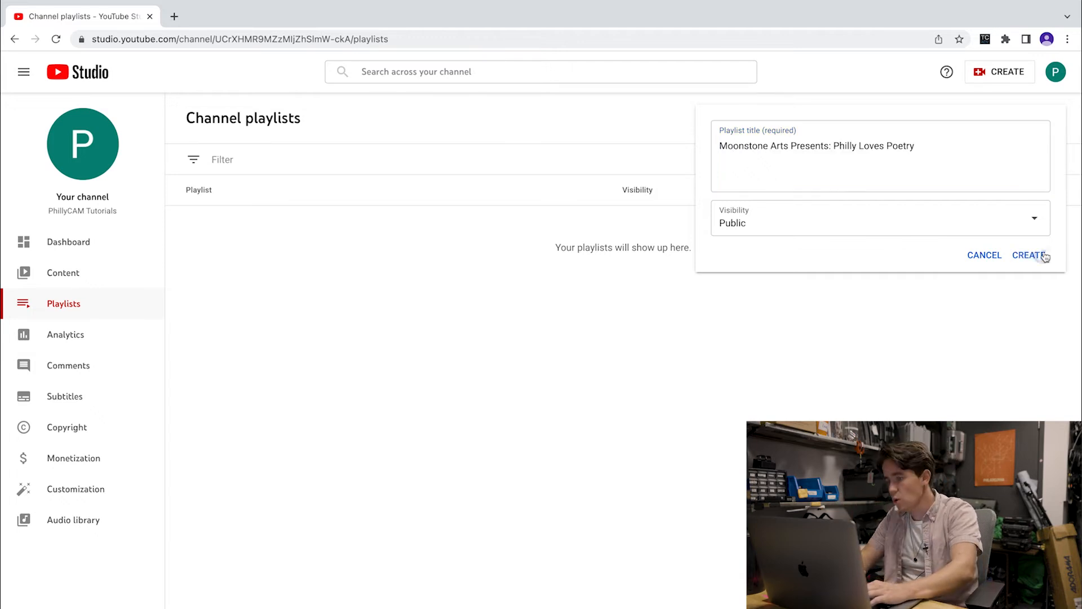
click(1029, 255)
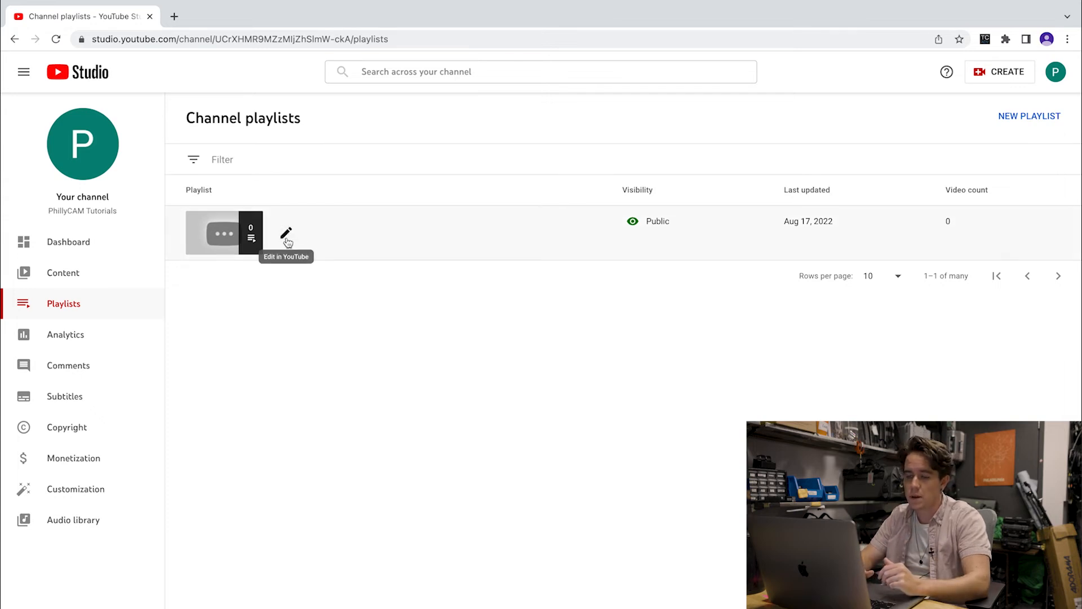
click(286, 237)
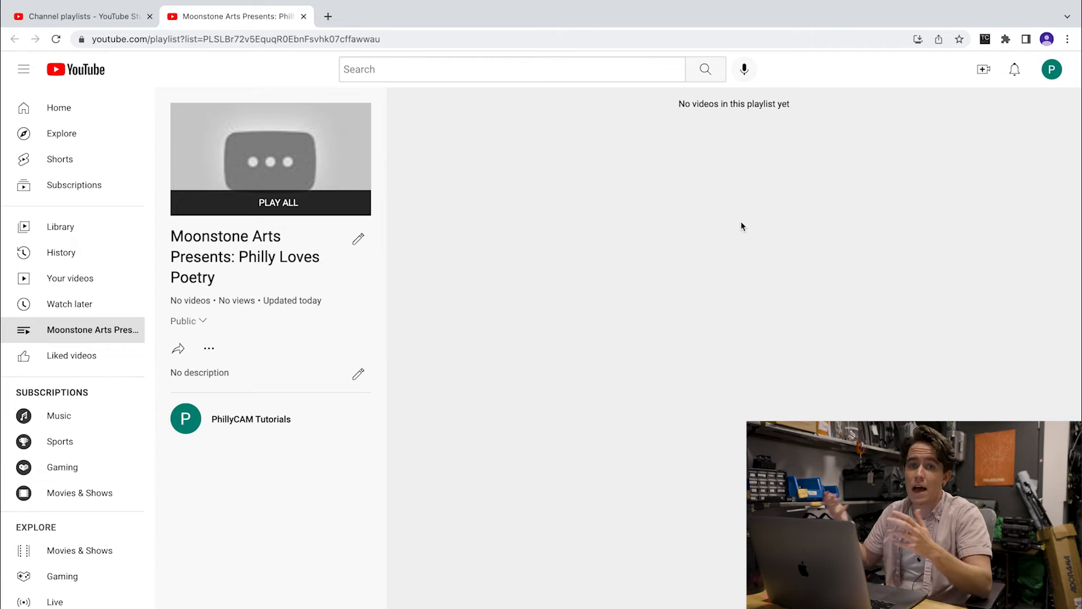
- Add the July 2022 poetry video from Your YouTube videos to the playlist
click(209, 351)
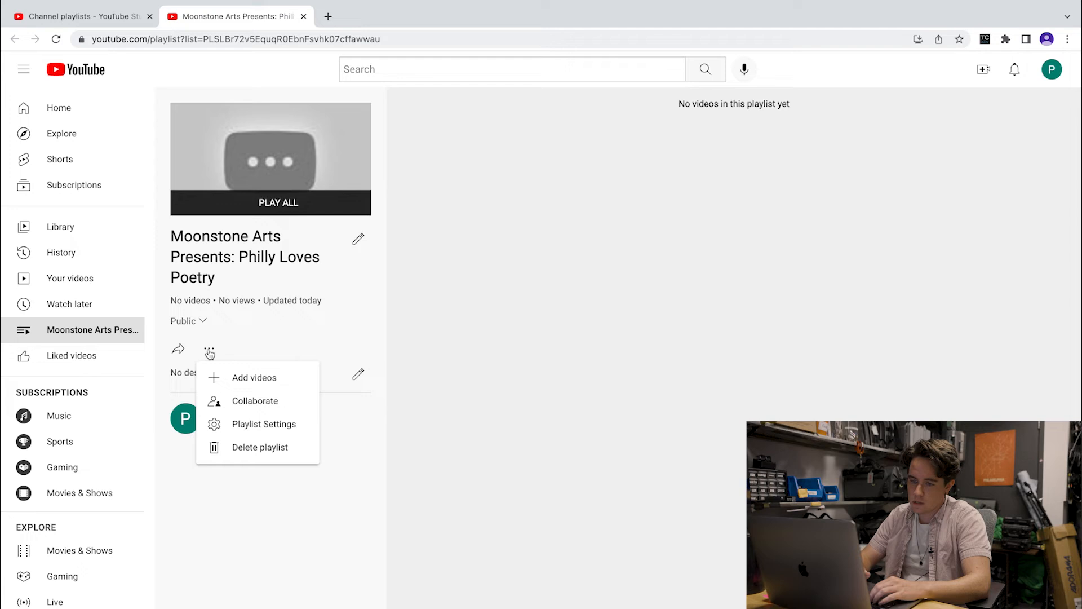
click(248, 385)
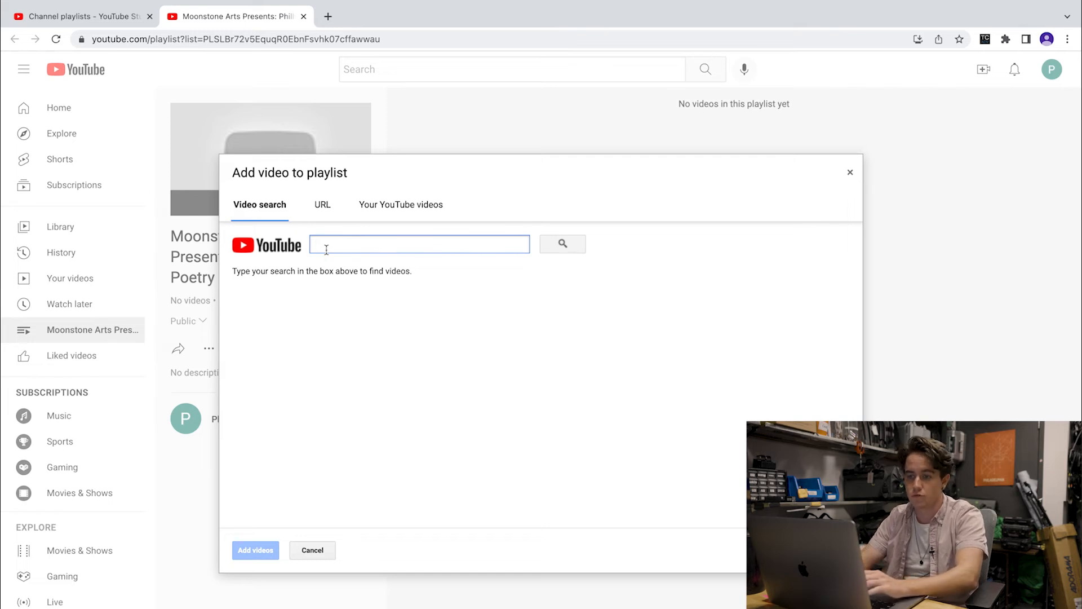
click(323, 204)
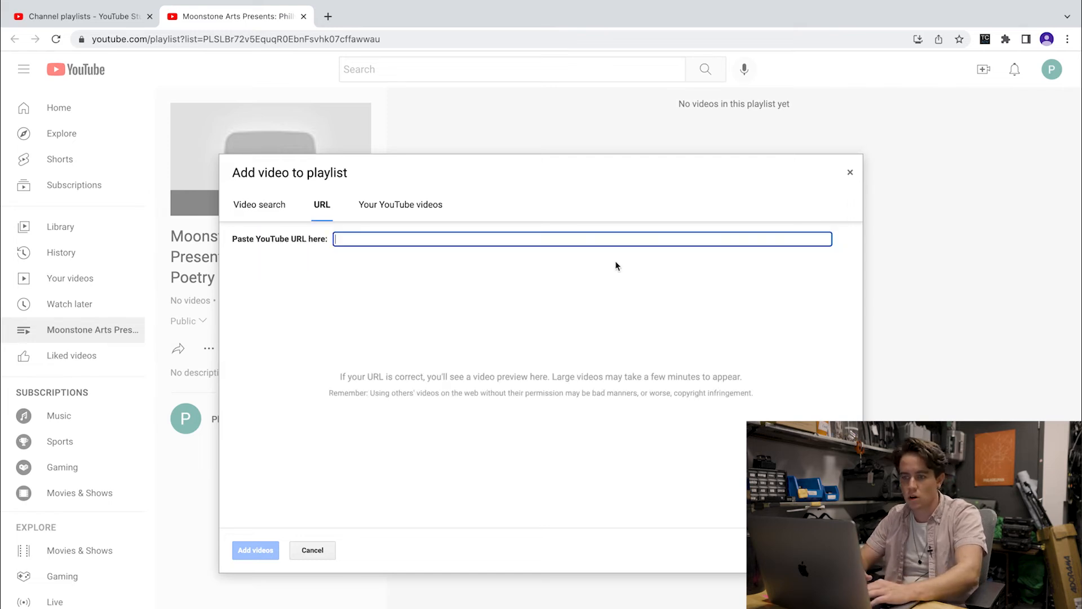
click(384, 208)
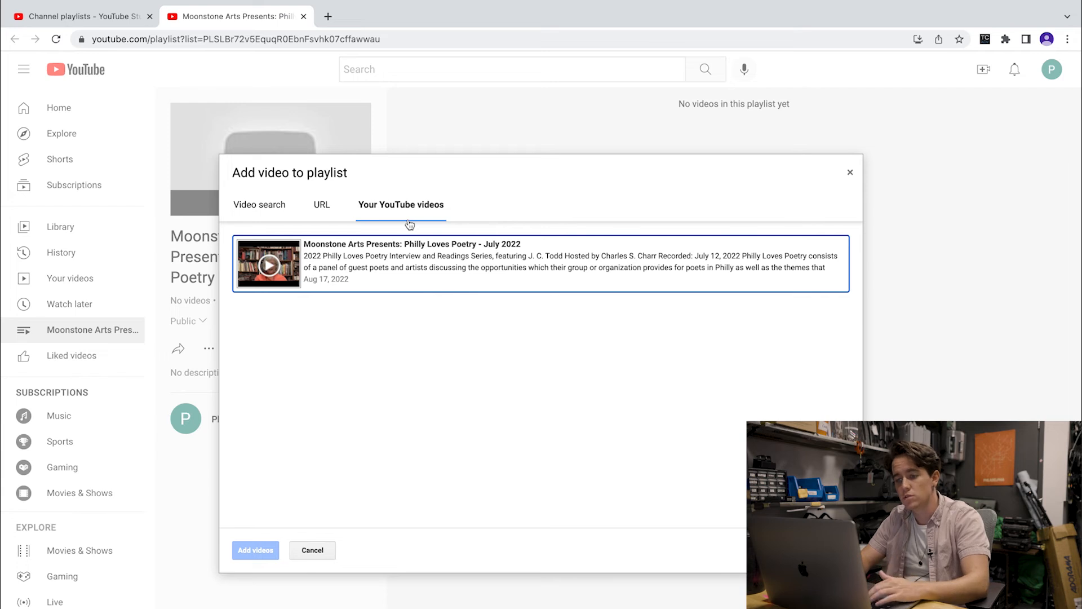
click(408, 259)
click(256, 550)
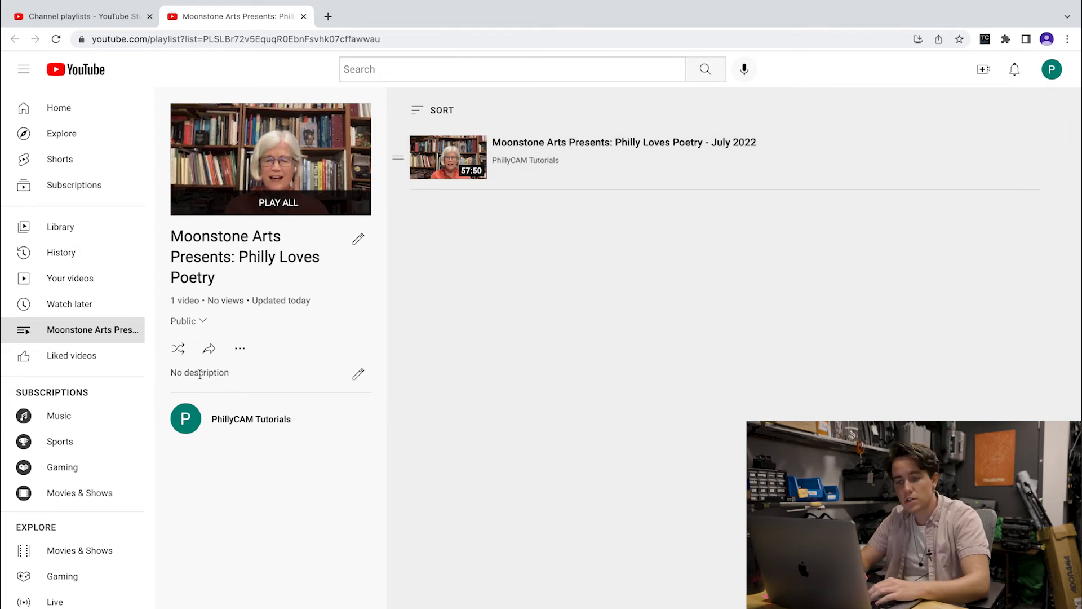
- Paste and save the panel-of-poets-and-artists playlist description, then return to YouTube Studio
click(225, 373)
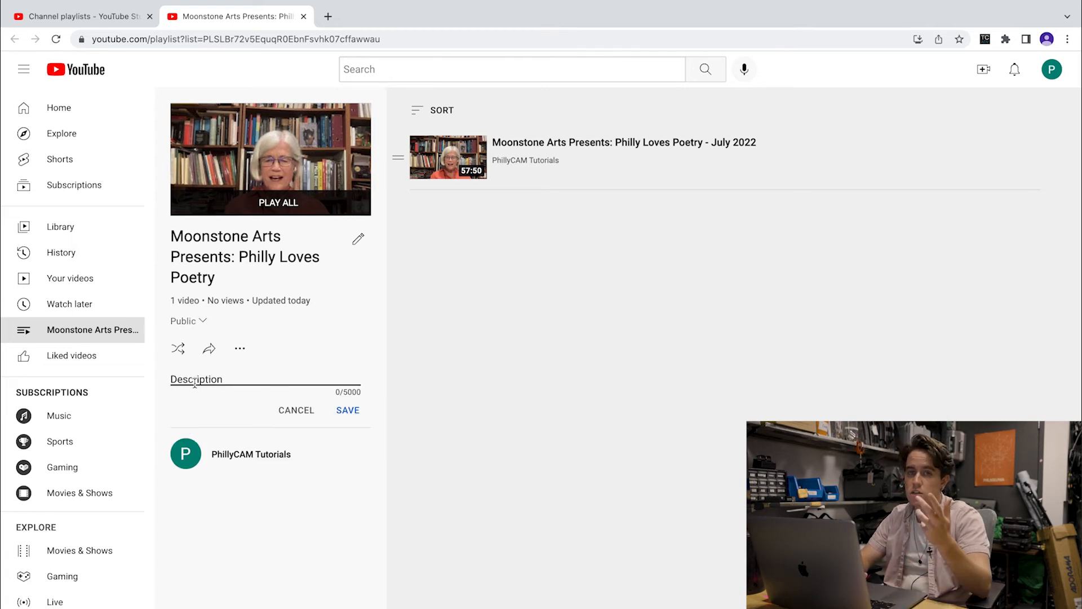
text(Philly Loves Poetry consists of a panel of guest poets and artists discussing the opportunities which their group or organization provides for poets in Philly as well as the themes that influence them.)
click(347, 410)
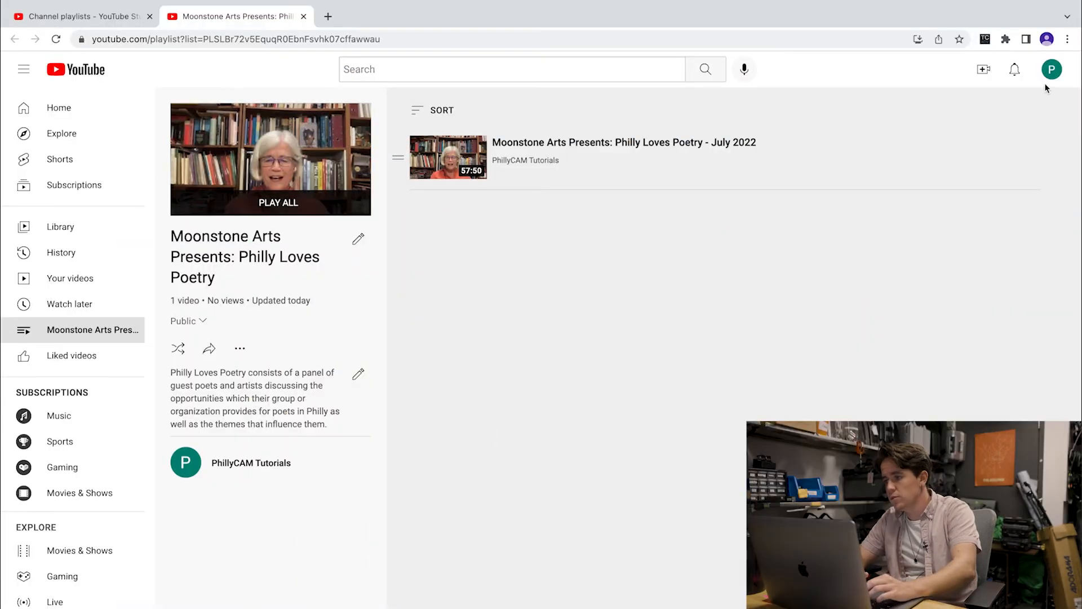
click(1052, 69)
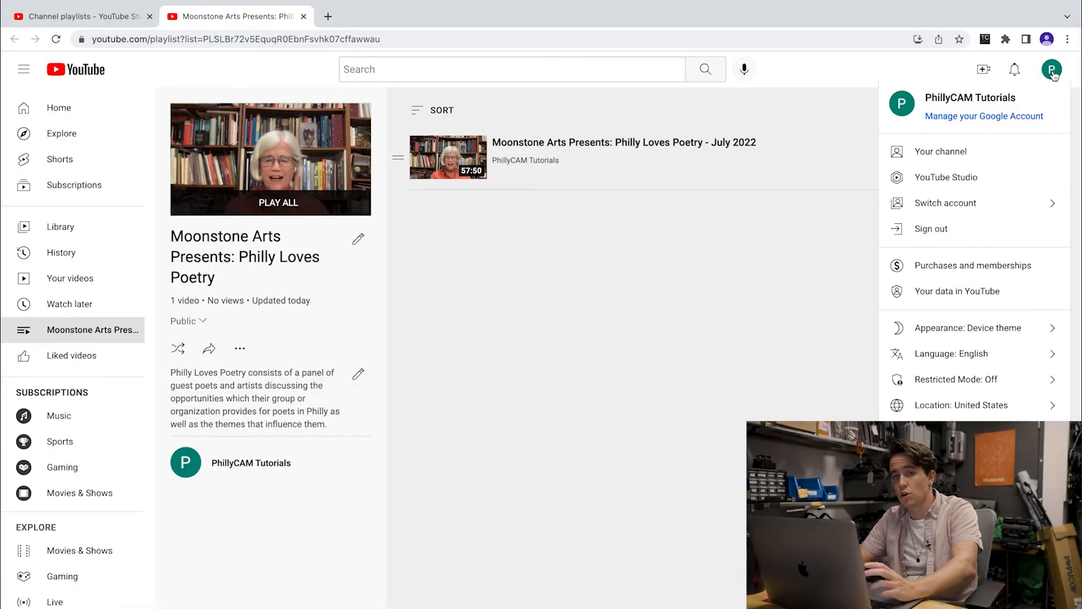
click(944, 186)
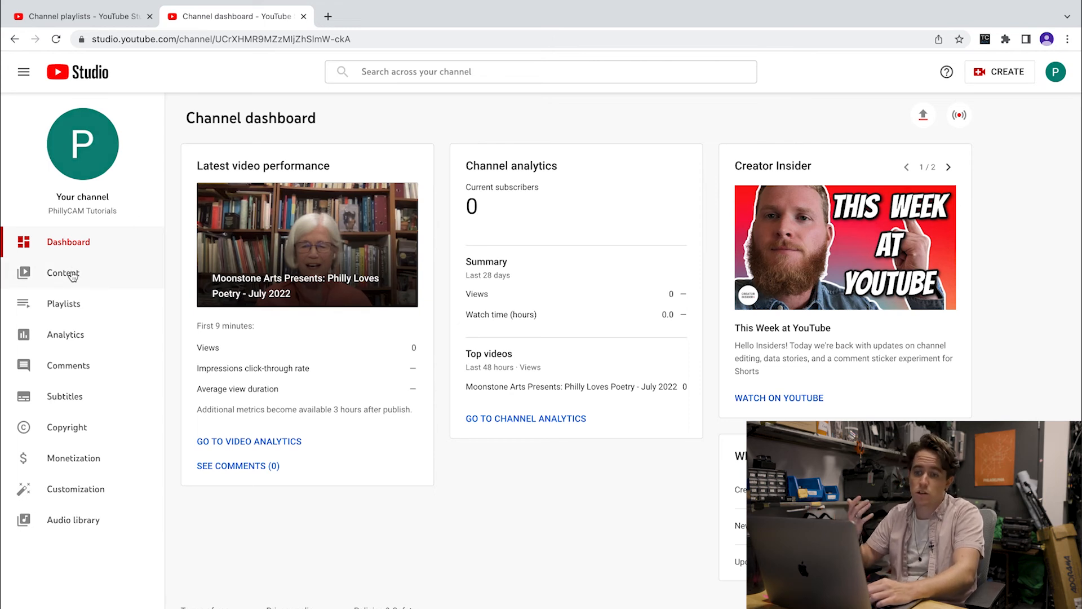
- Open the July 2022 poetry video's details from the Content list
click(79, 276)
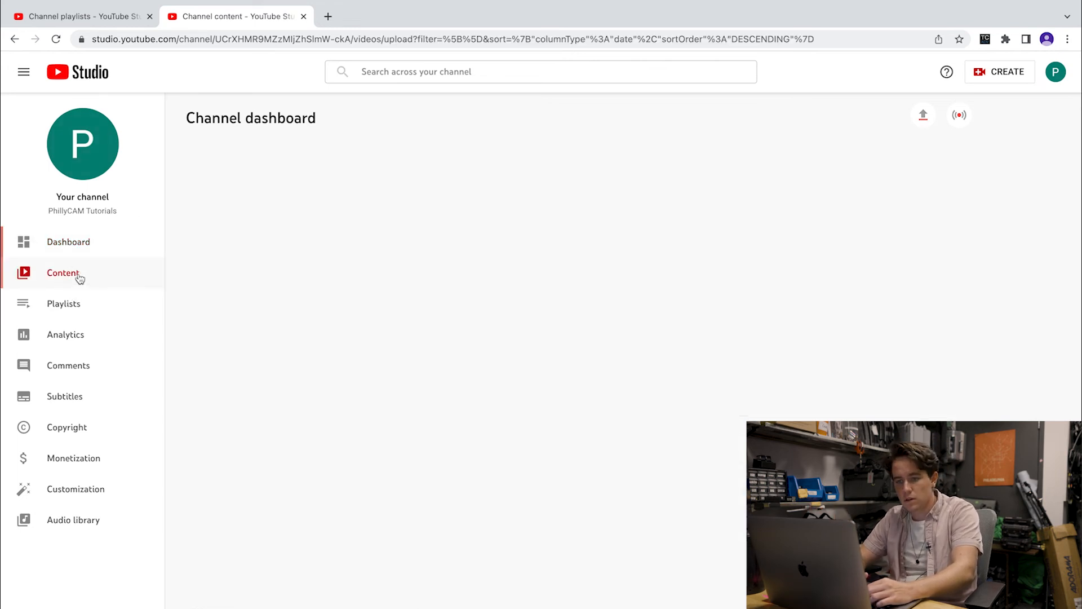
mouse_move(308, 269)
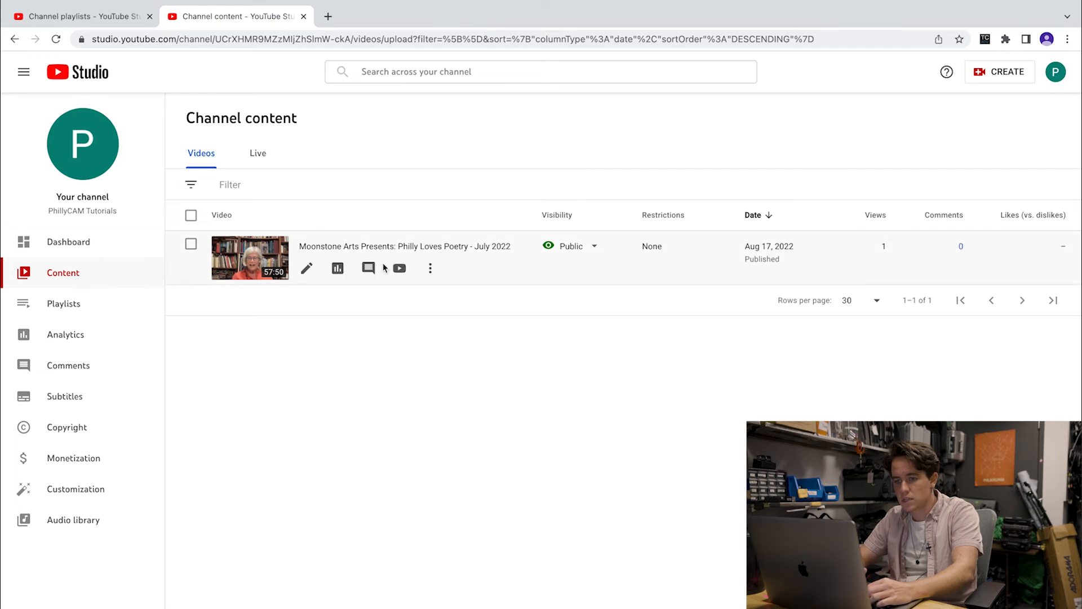
click(308, 269)
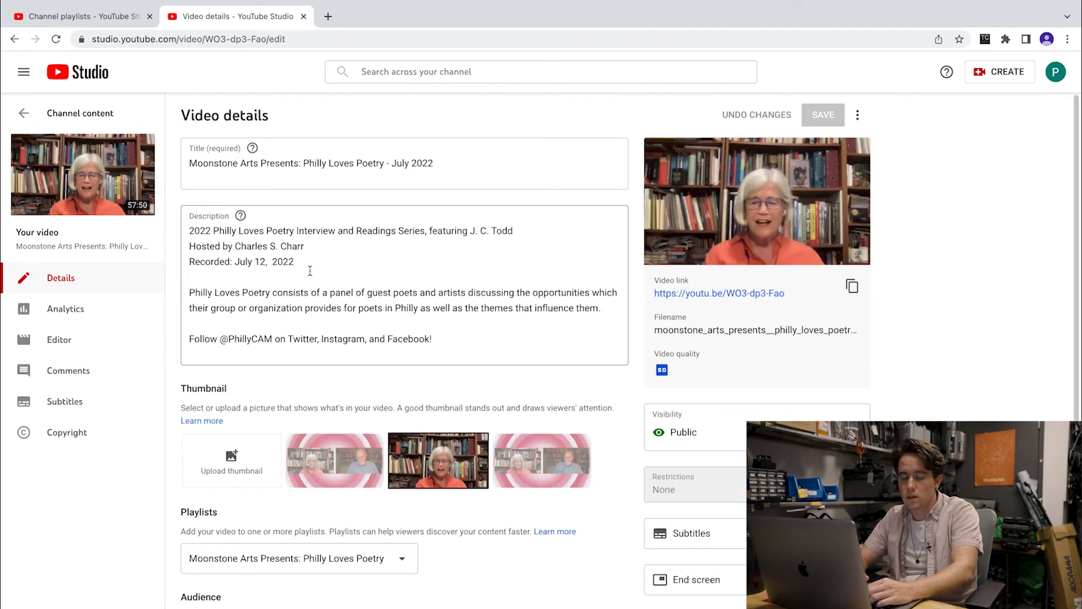
- Add chapters Introduction 00:00, Interview 2:00, Poetry Reading 30:00, save, and view the video
click(383, 356)
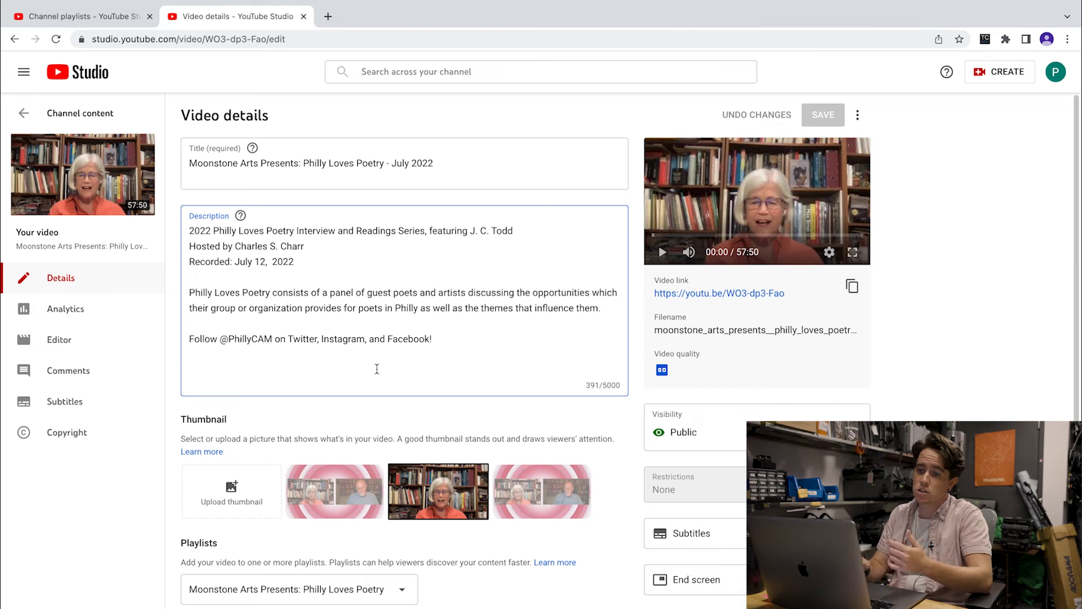
text(t)
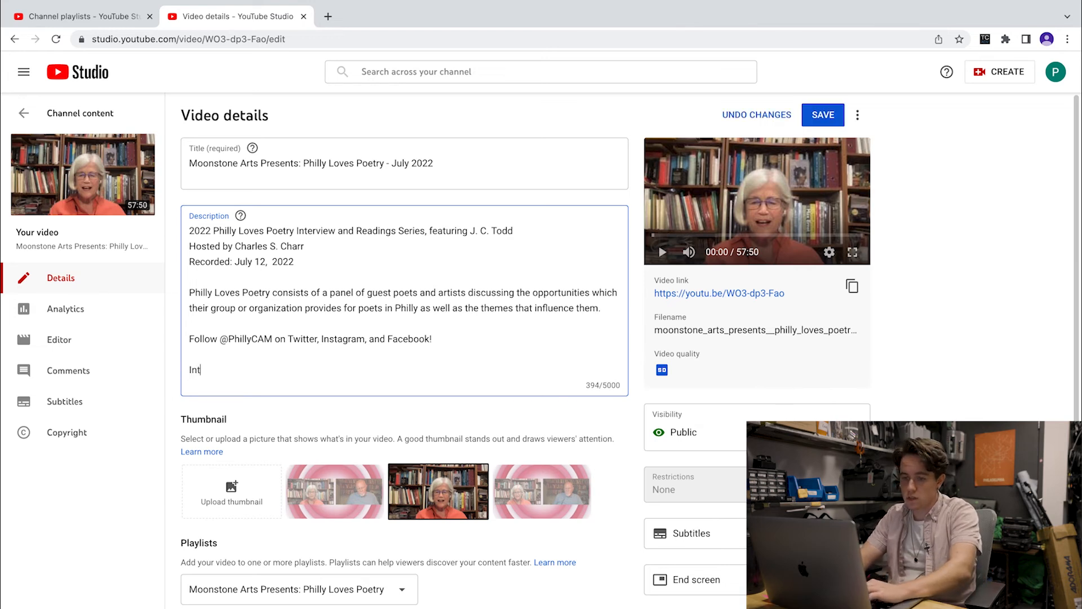
text(roduction )
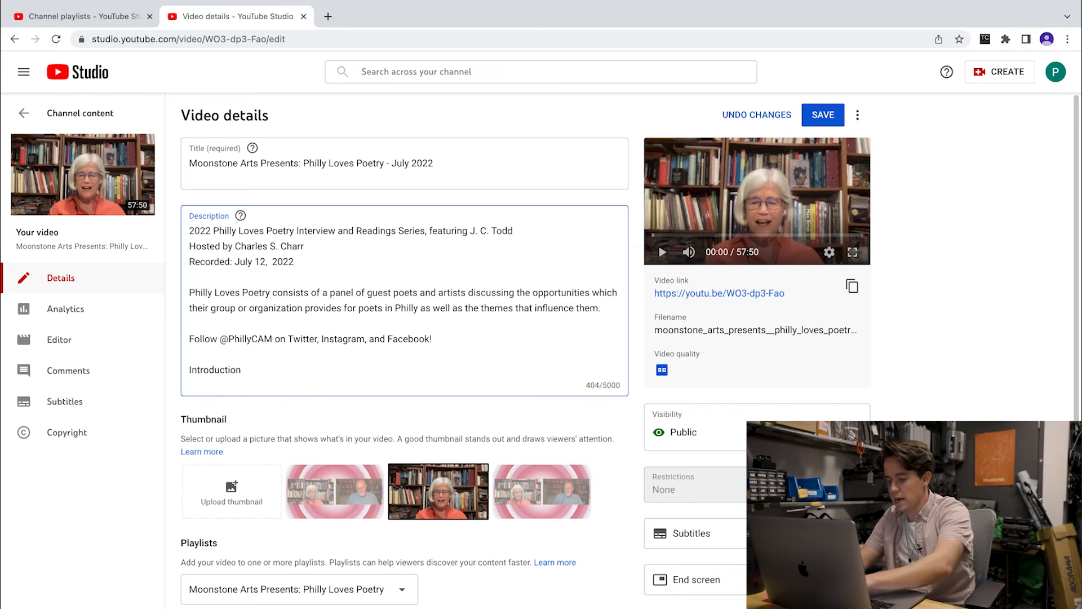
text(00:00)
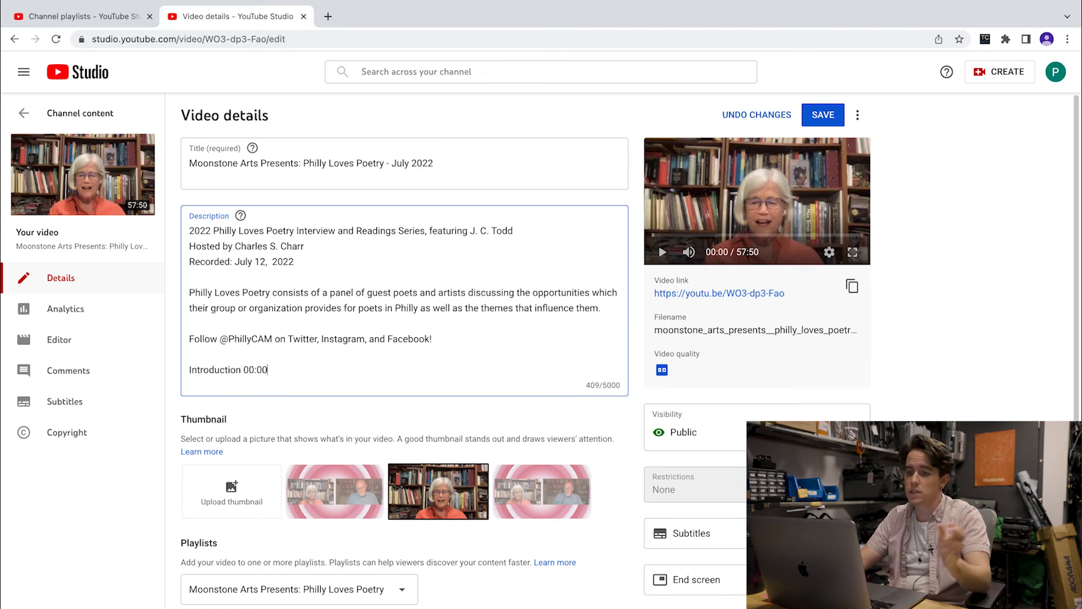
text(Interview 2:00 Poetry Reading 30:00)
click(268, 360)
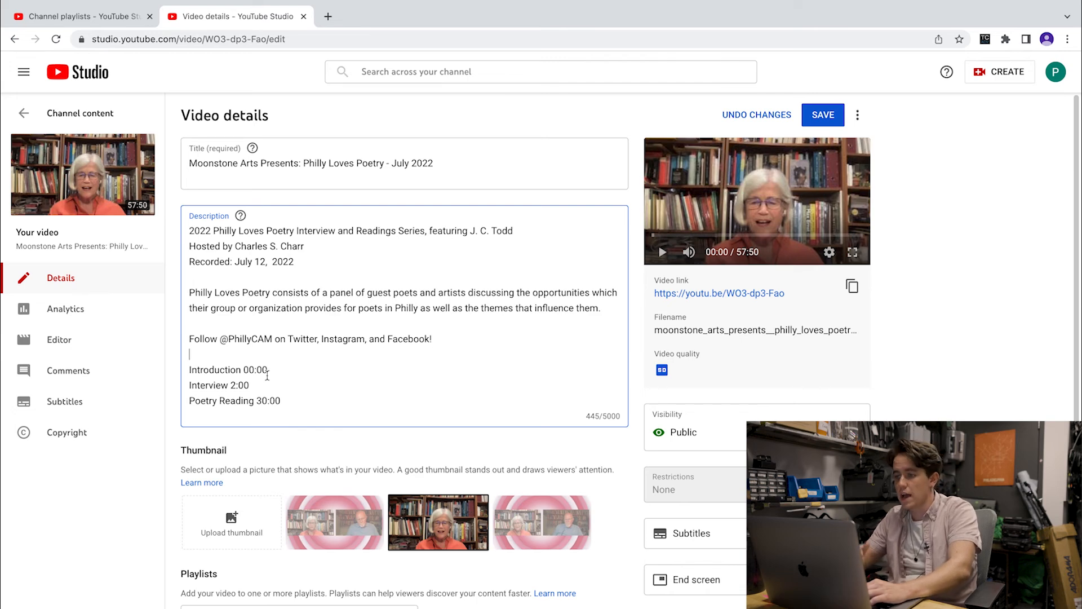
click(832, 122)
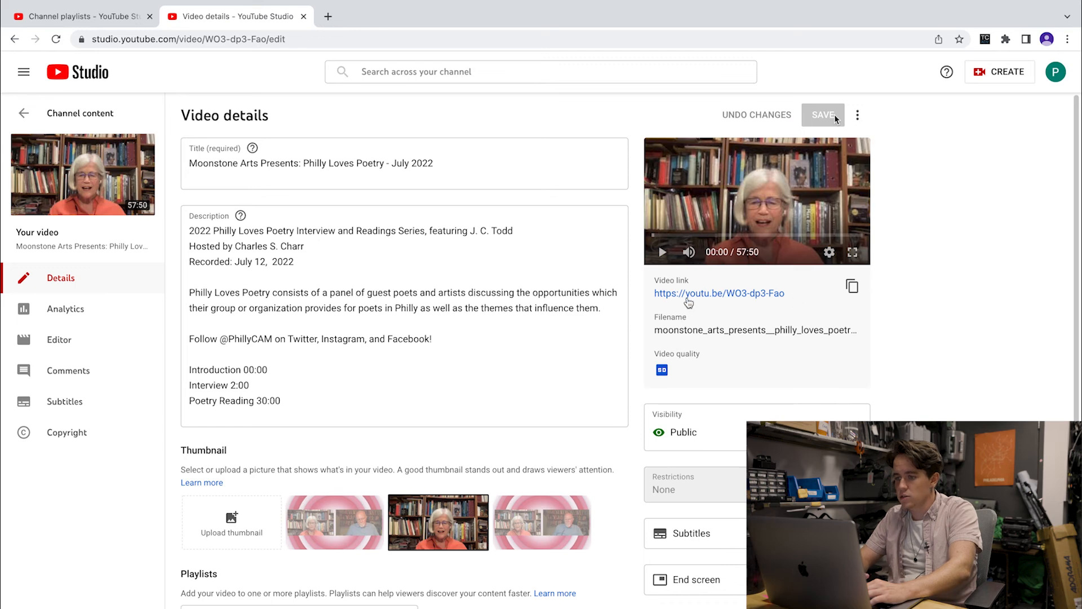
click(688, 298)
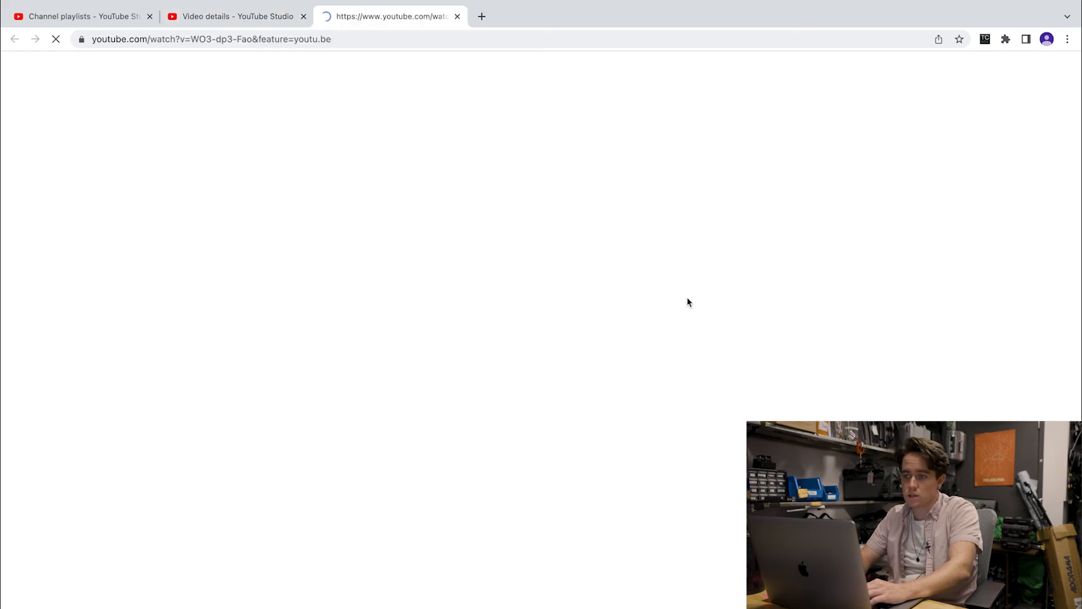